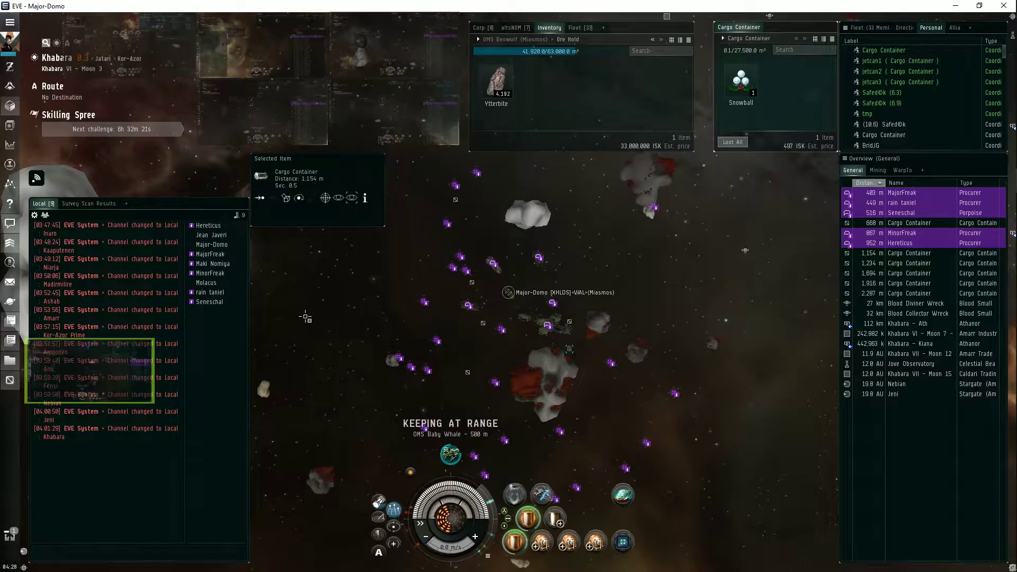
Orbit the camera around the mining fleet, then bring up the rain taniel Procurer client.
key("alt+F9")
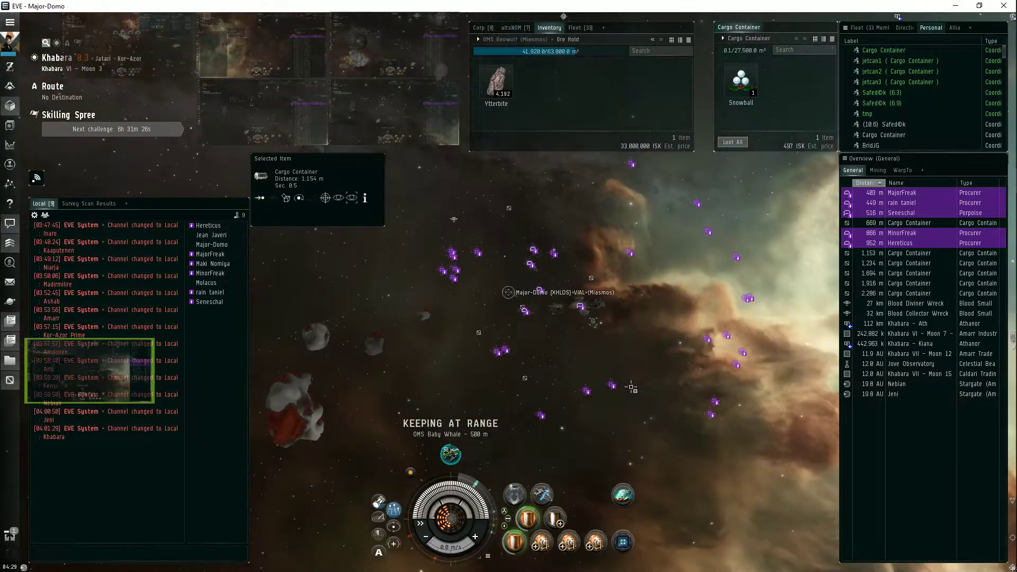
mouse_move(606, 388)
left_mouse_down()
mouse_move(684, 385)
mouse_move(671, 378)
left_mouse_up()
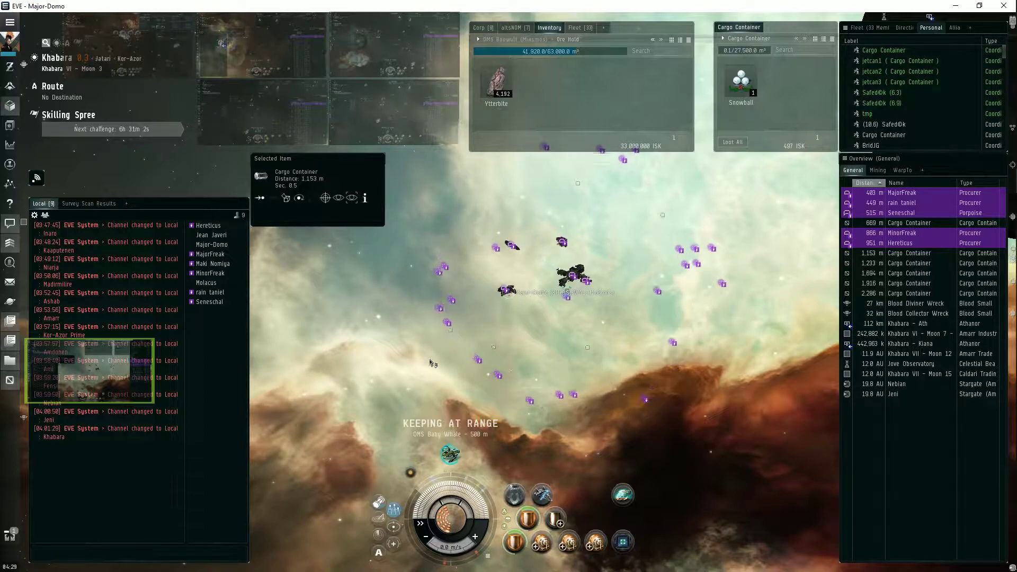
mouse_move(423, 364)
left_mouse_down()
mouse_move(493, 383)
mouse_move(467, 366)
mouse_move(414, 369)
mouse_move(425, 387)
left_mouse_up()
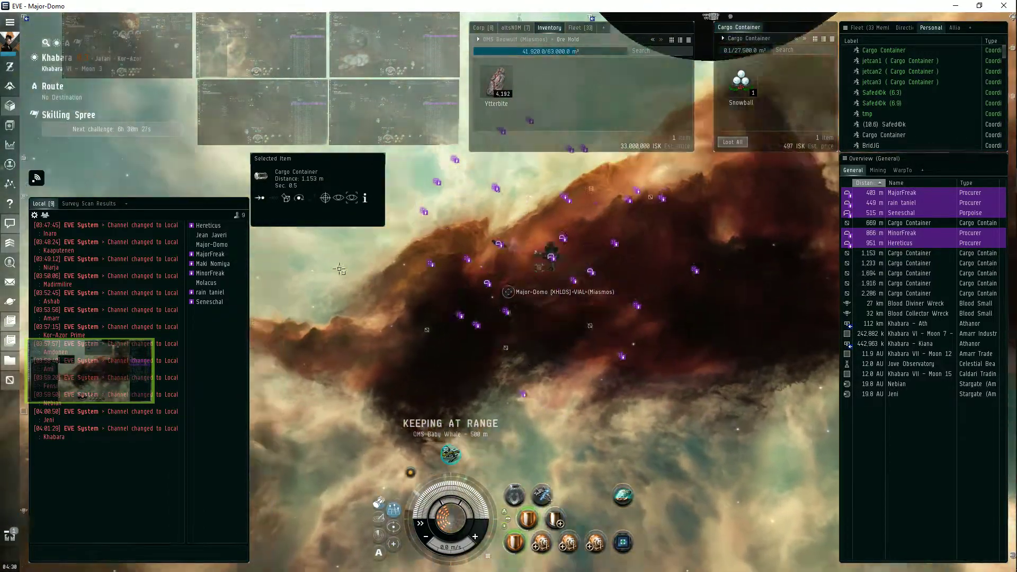
left_click_drag(356, 279, 308, 117)
left_click(249, 122)
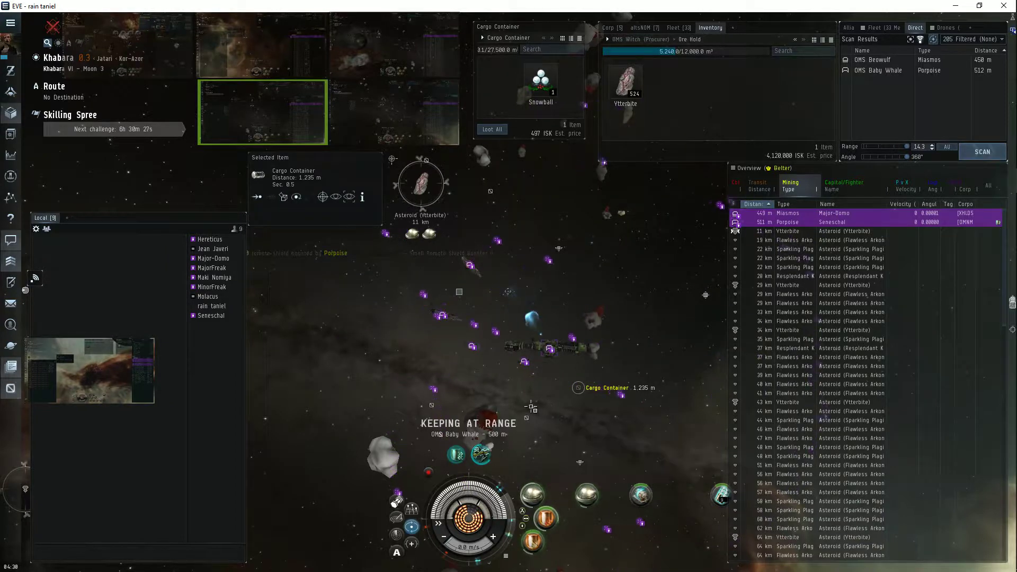
Orbit the Procurer's view across the asteroid field, then return to the Major-Domo hauler client.
left_click_drag(537, 411, 524, 425)
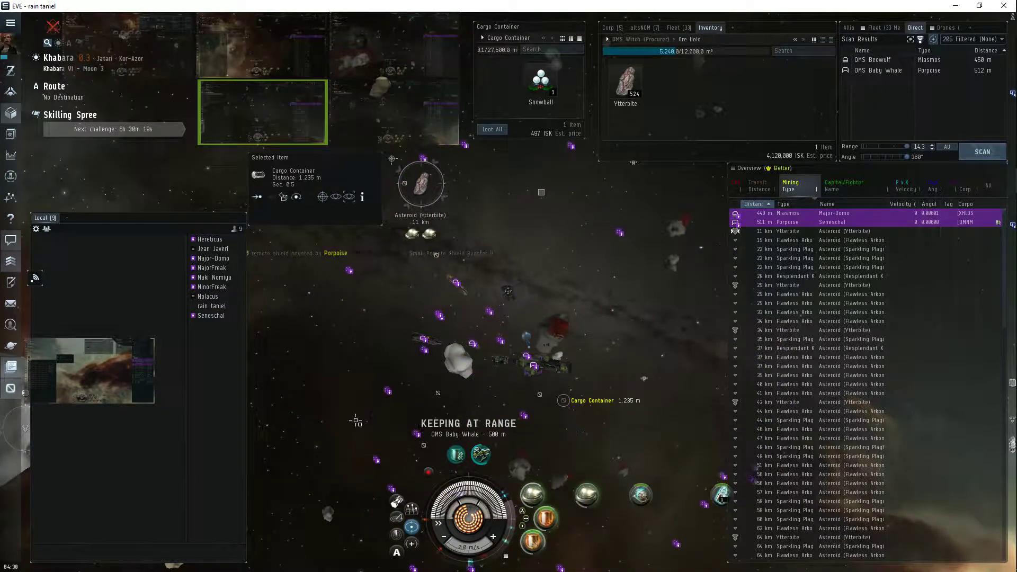
left_click_drag(377, 337, 365, 346)
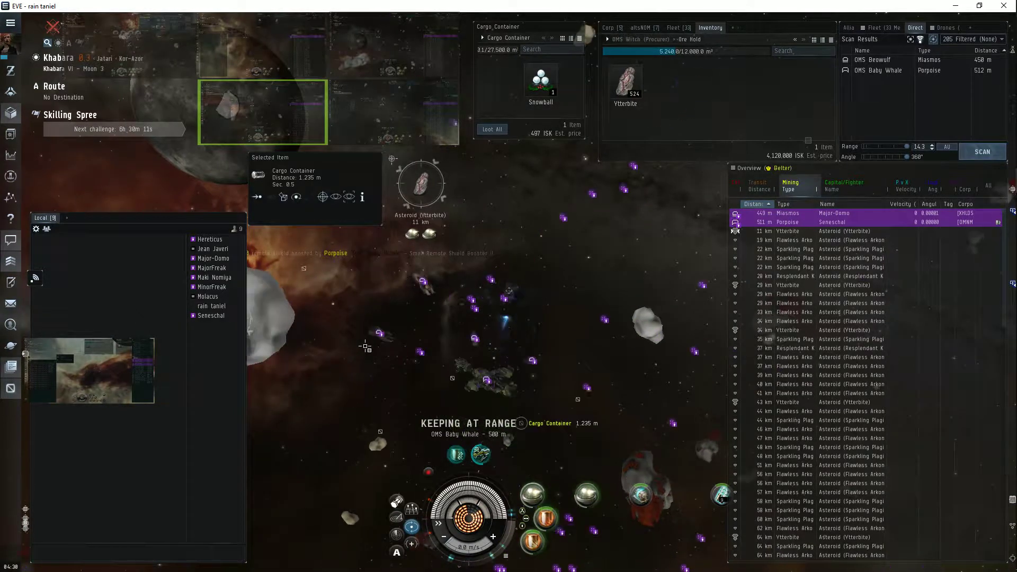
mouse_move(344, 310)
left_mouse_down()
mouse_move(365, 316)
mouse_move(350, 322)
left_mouse_up()
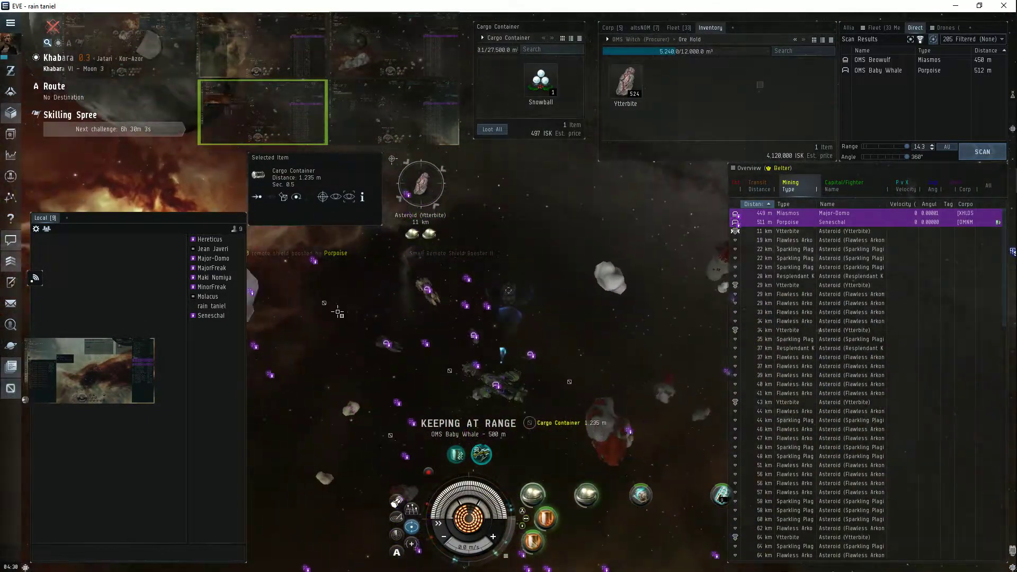
mouse_move(350, 322)
left_mouse_down()
mouse_move(366, 317)
mouse_move(115, 361)
left_mouse_up()
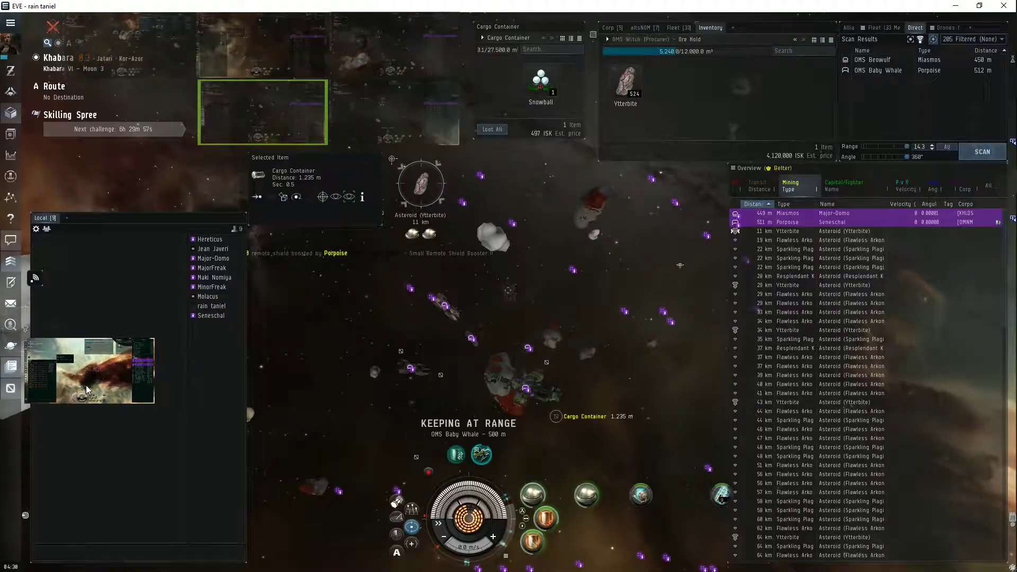
left_click(88, 389)
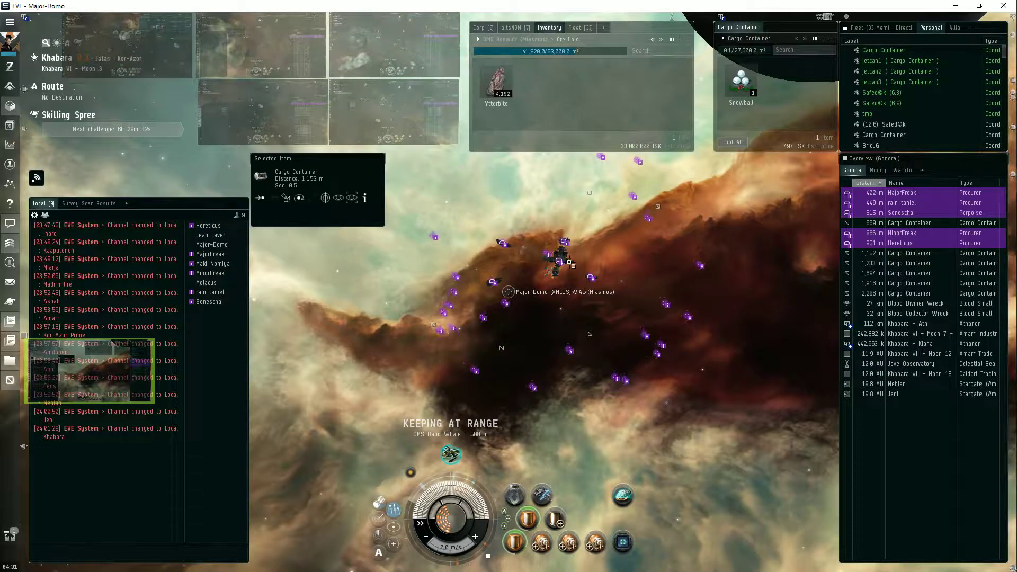
mouse_move(630, 276)
left_mouse_down()
mouse_move(532, 292)
mouse_move(475, 261)
left_mouse_up()
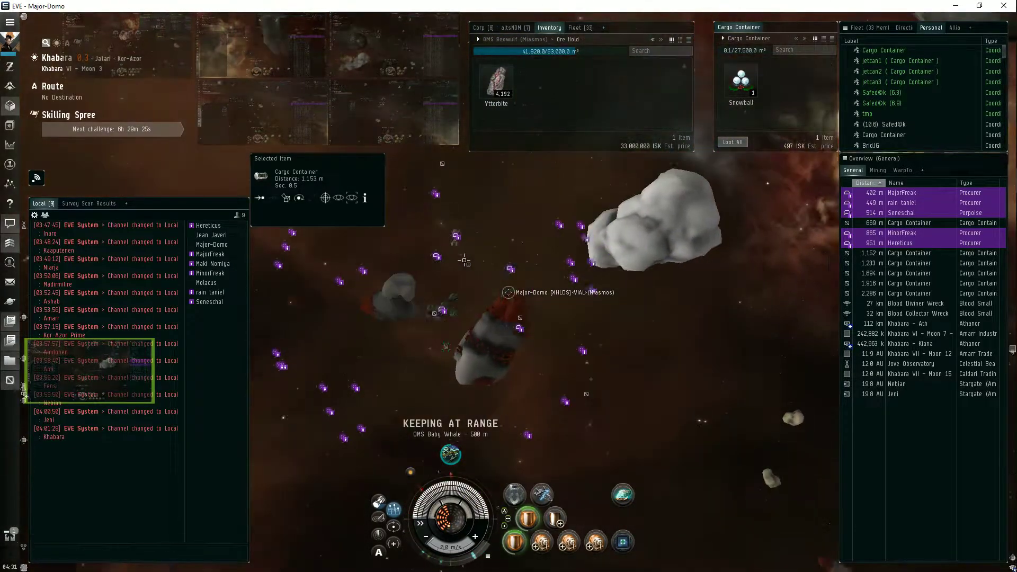
mouse_move(475, 260)
left_mouse_down()
mouse_move(481, 270)
mouse_move(419, 255)
mouse_move(486, 262)
mouse_move(435, 260)
mouse_move(452, 260)
left_mouse_up()
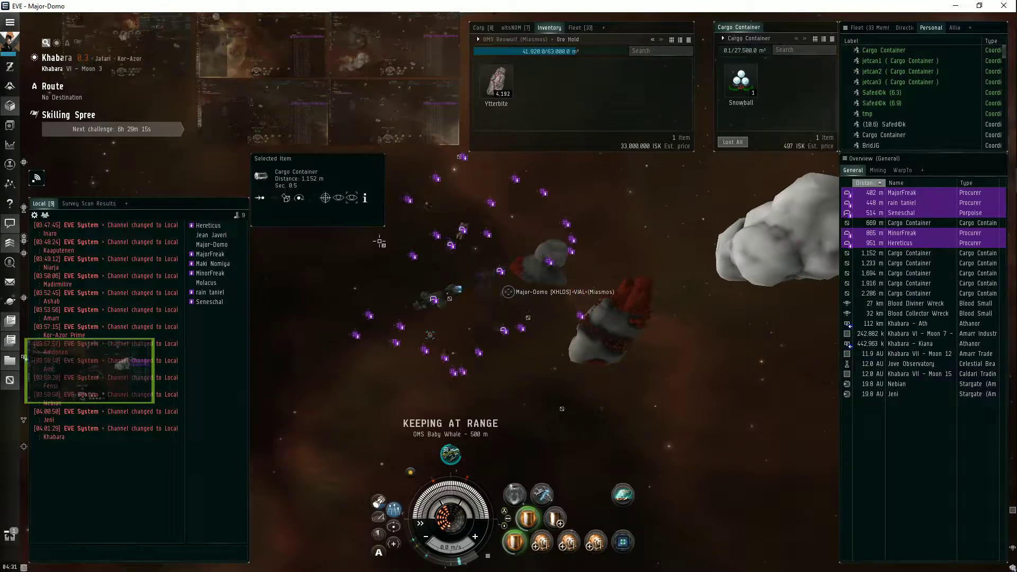
Inspect the Seneschal Porpoise and its grouped fleet, then bring up the MinorFreak Procurer client.
left_click(119, 52)
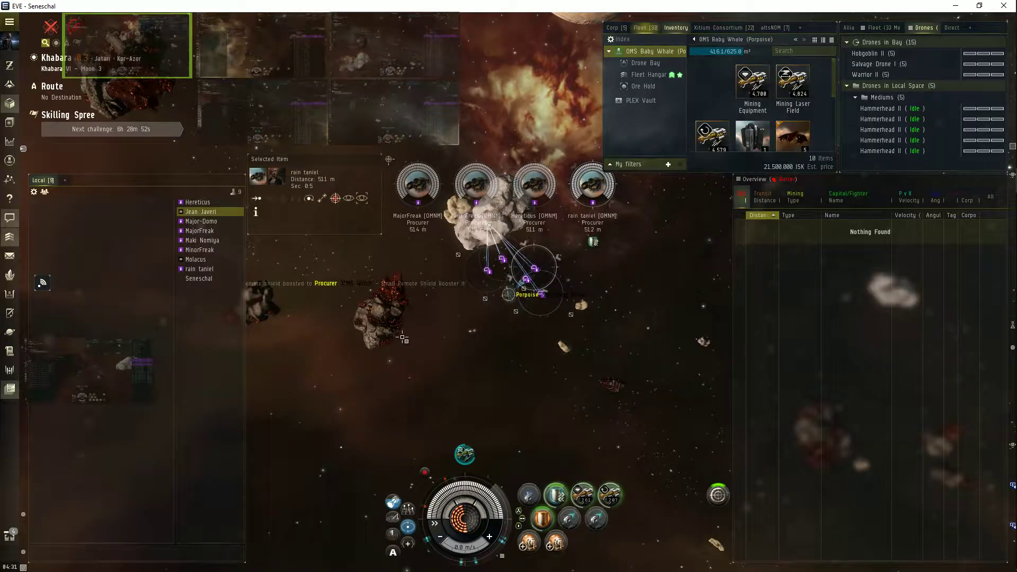
left_click_drag(403, 338, 596, 146)
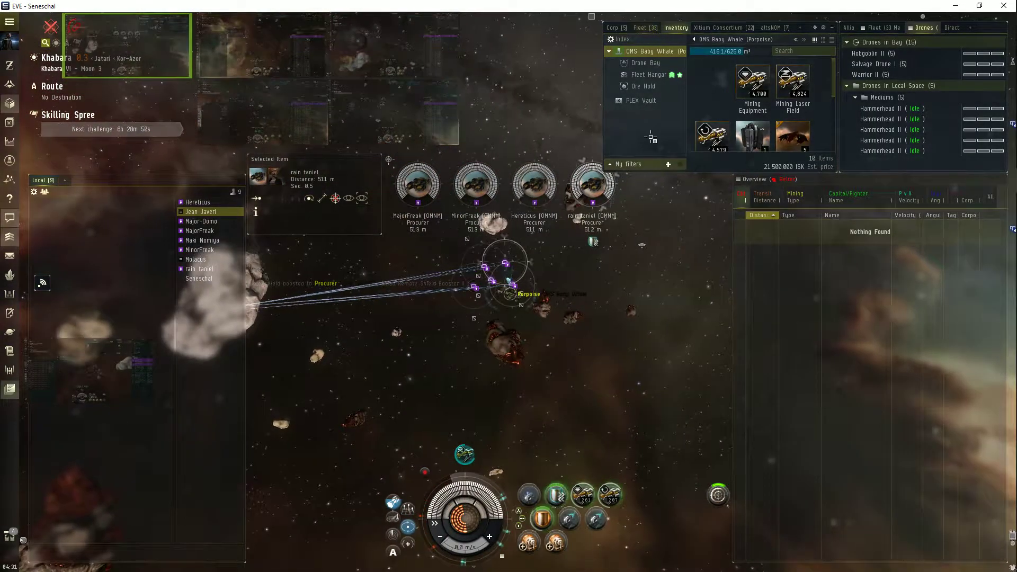
scroll(571, 332, "up", 3)
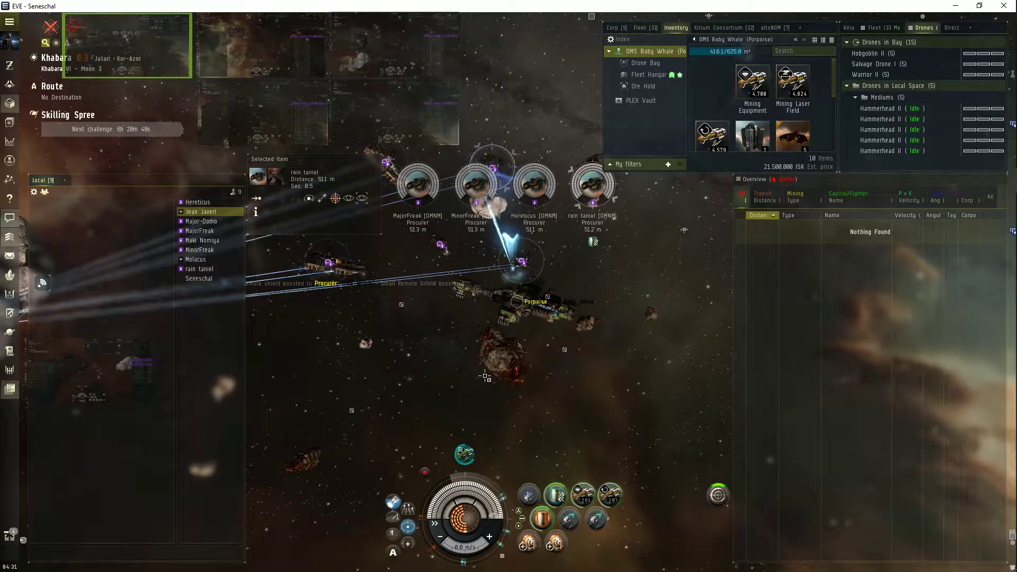
mouse_move(486, 378)
left_mouse_down()
mouse_move(516, 382)
mouse_move(445, 372)
left_mouse_up()
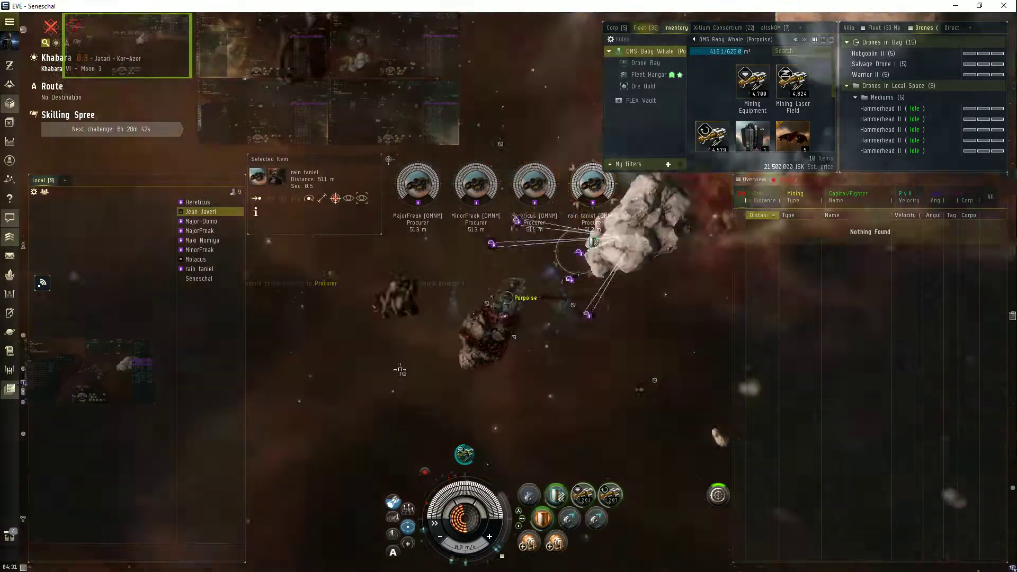
left_click_drag(443, 371, 429, 182)
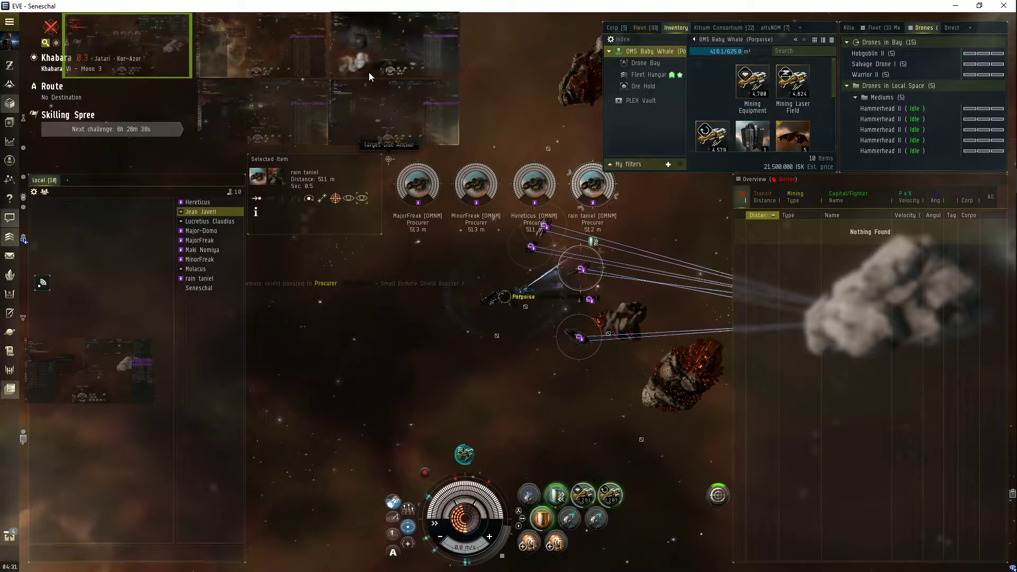
left_click(265, 57)
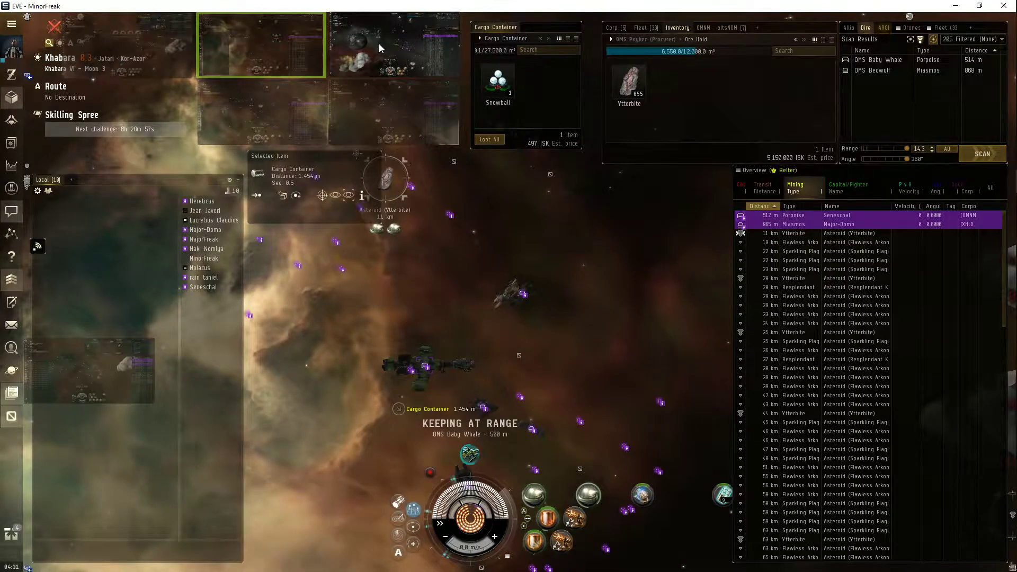
Flip through the Hereticus and rain taniel clients, ending on the Major-Domo hauler.
left_click(379, 44)
left_click(381, 114)
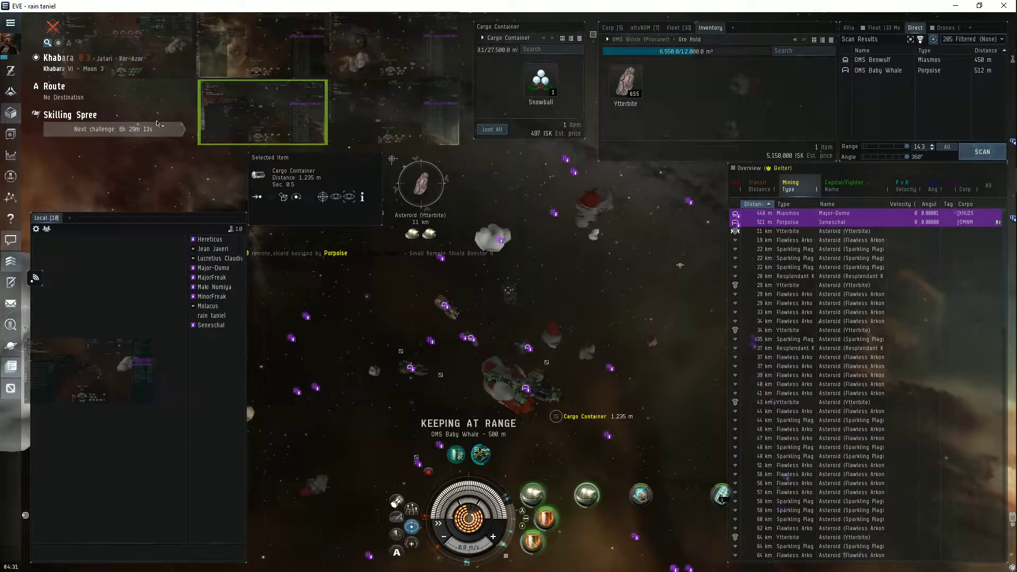
left_click(119, 366)
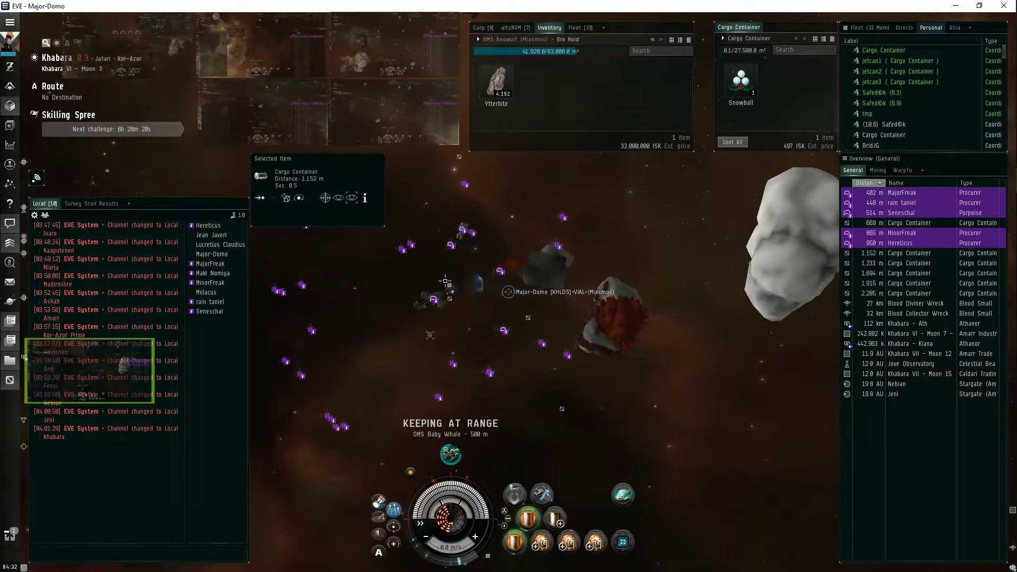
Orbit the hauler's camera while a Talos appears on the overview at 139 km.
mouse_move(440, 289)
left_mouse_down()
mouse_move(316, 304)
mouse_move(436, 319)
left_mouse_up()
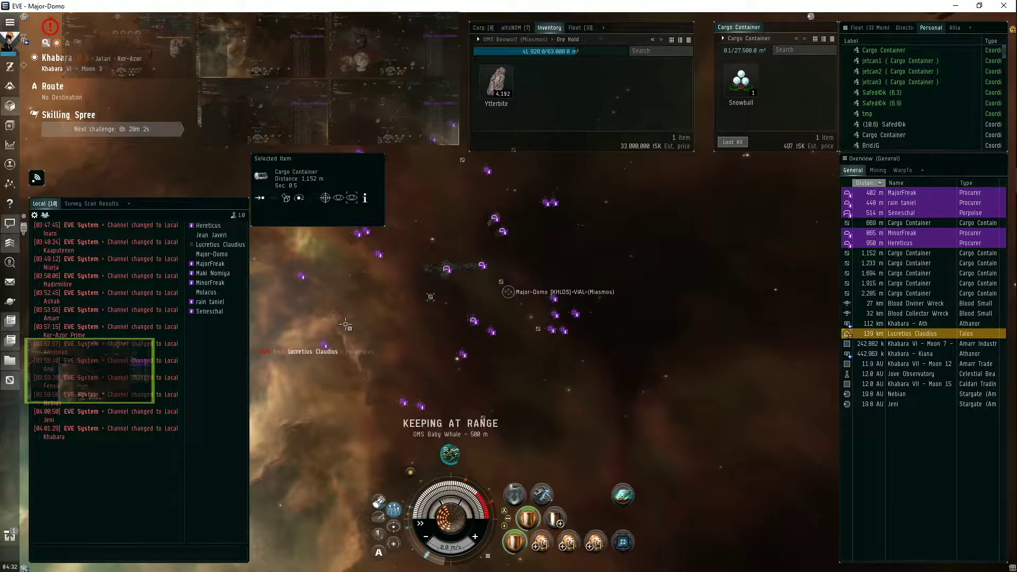
From the Porpoise booster's client, warp the fleet to the SafedOk safe spot.
left_click_drag(459, 299, 654, 327)
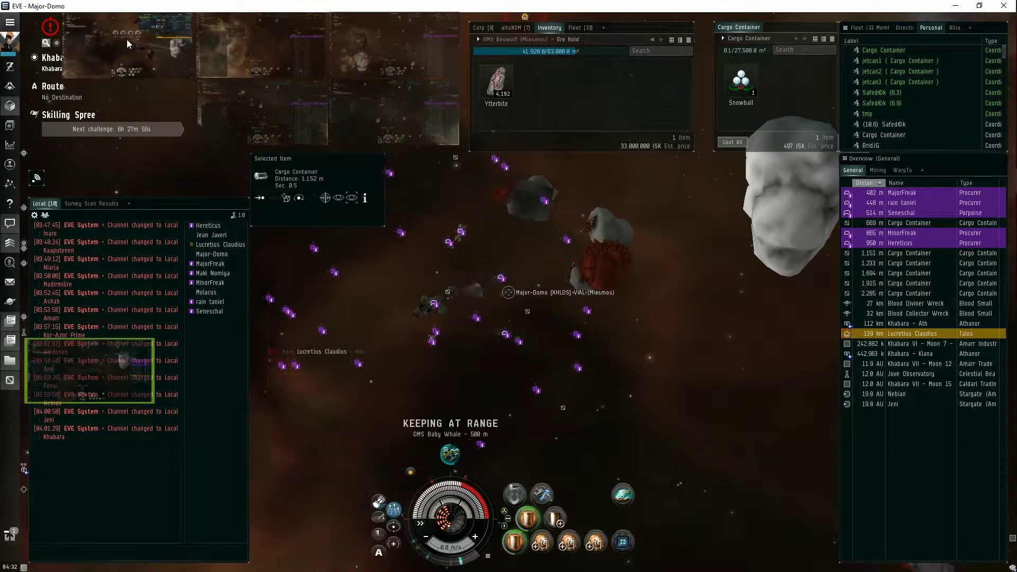
scroll(628, 262, "down", 5)
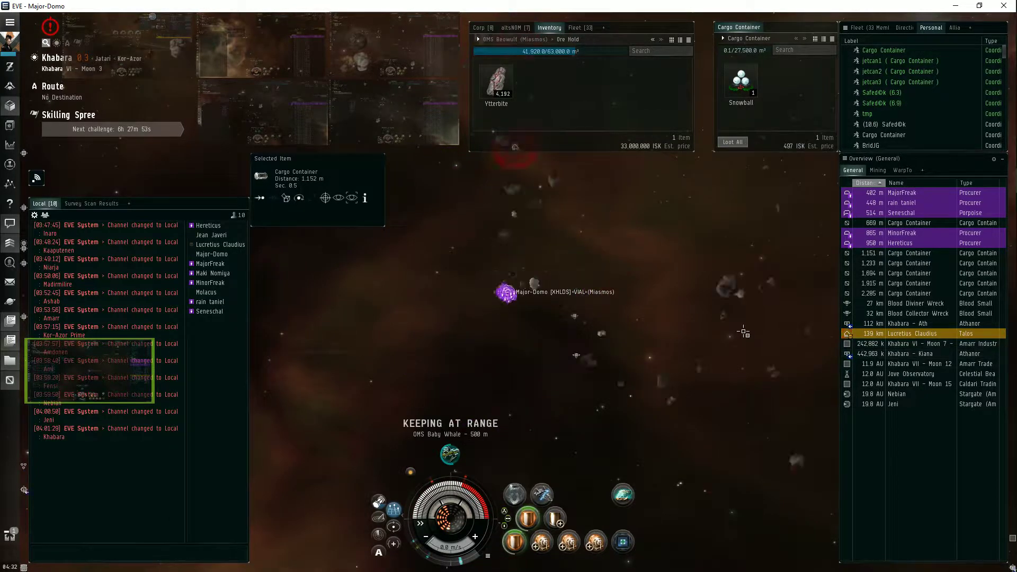
left_click(156, 62)
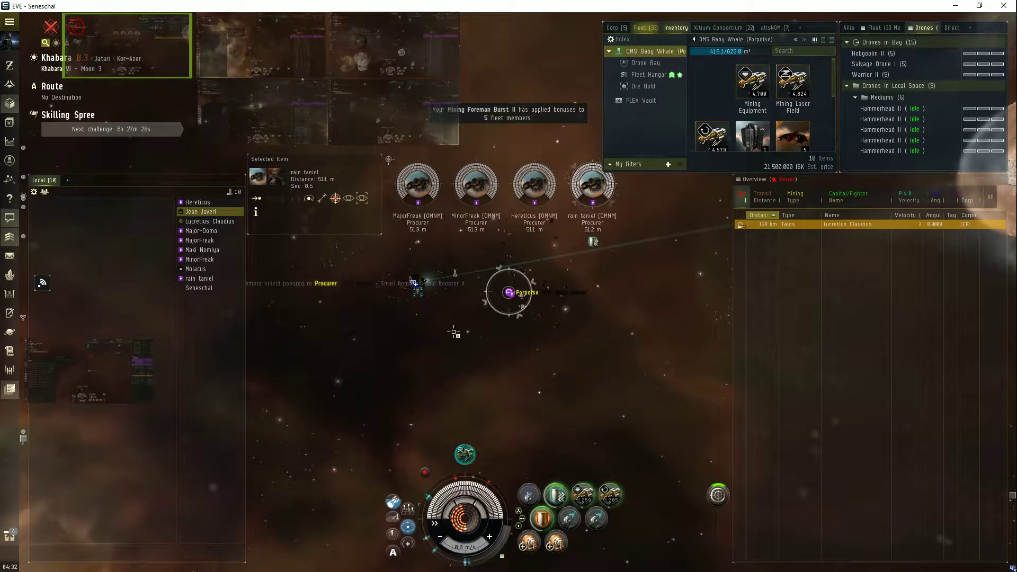
right_click(419, 291)
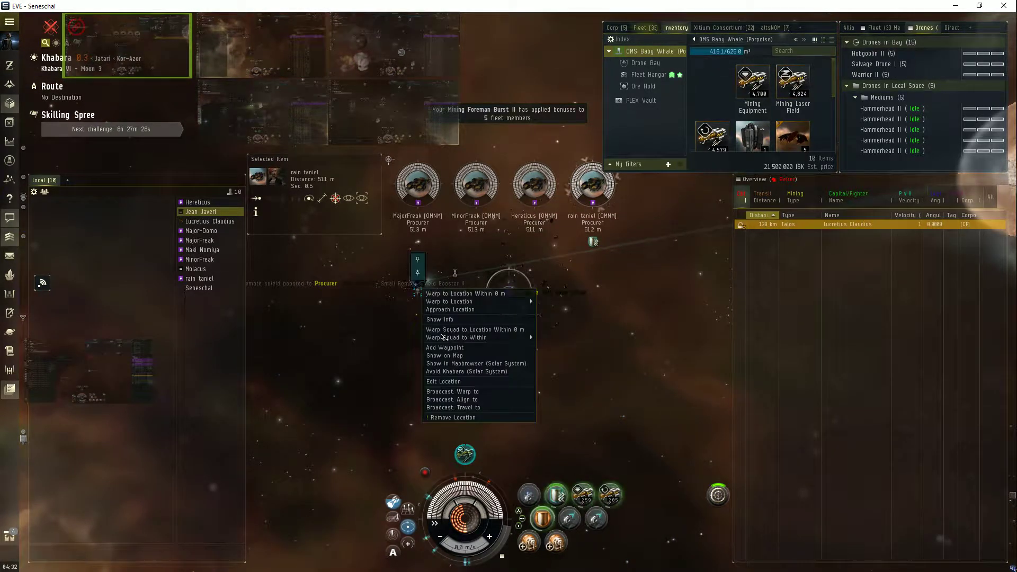
Check a following Procurer and the Major-Domo hauler, then return to the Porpoise client.
left_click(262, 44)
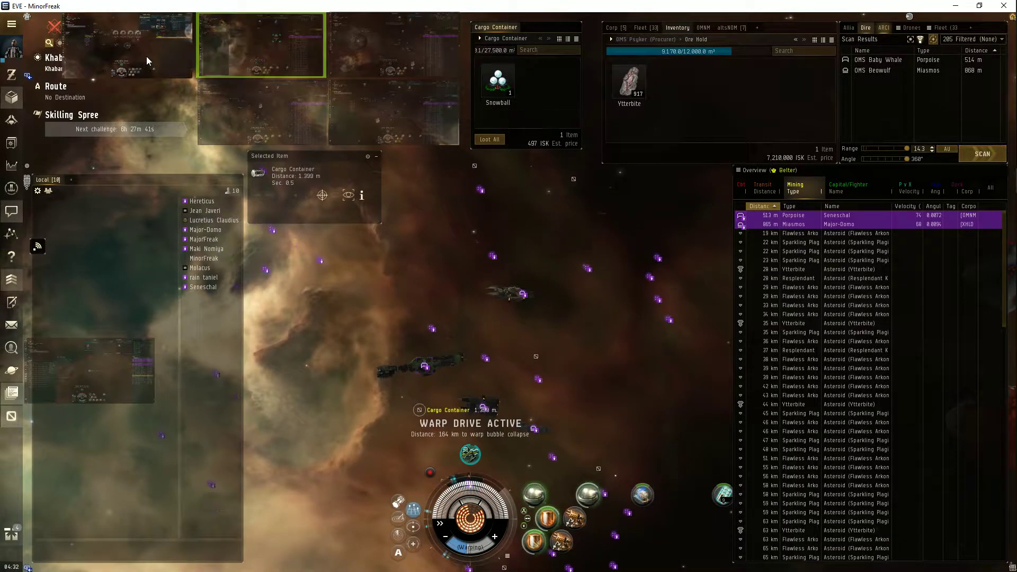
left_click(91, 372)
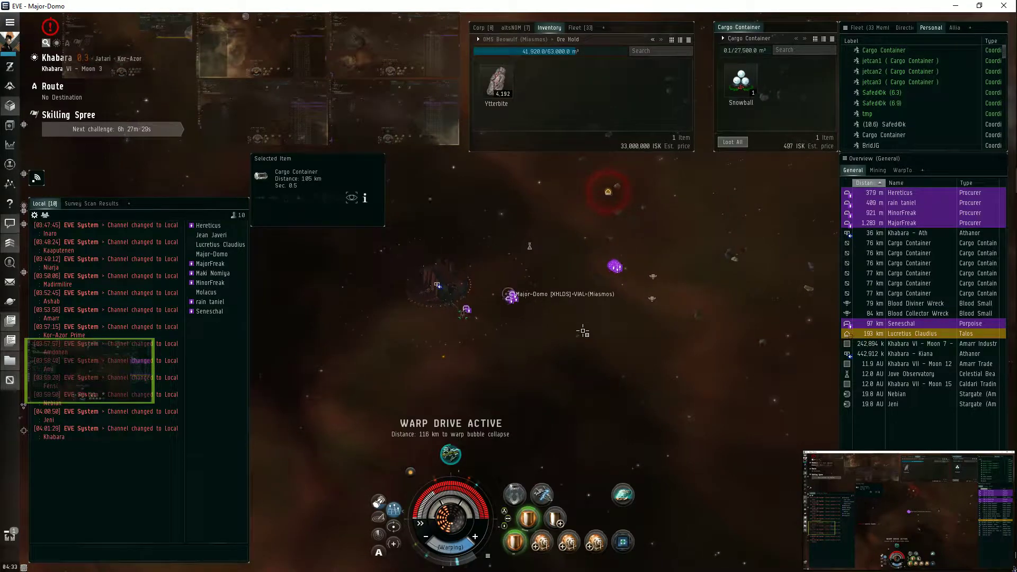
left_click(110, 43)
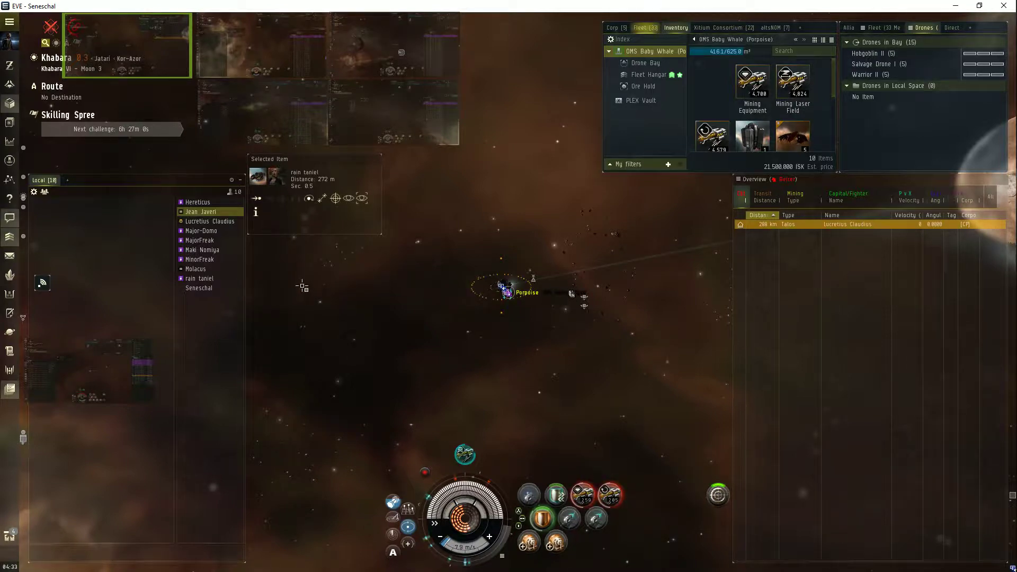
Select the Talos on the overview to check its distance and bounty, then Alt+Tab to Miasmos.
left_click_drag(315, 299, 315, 317)
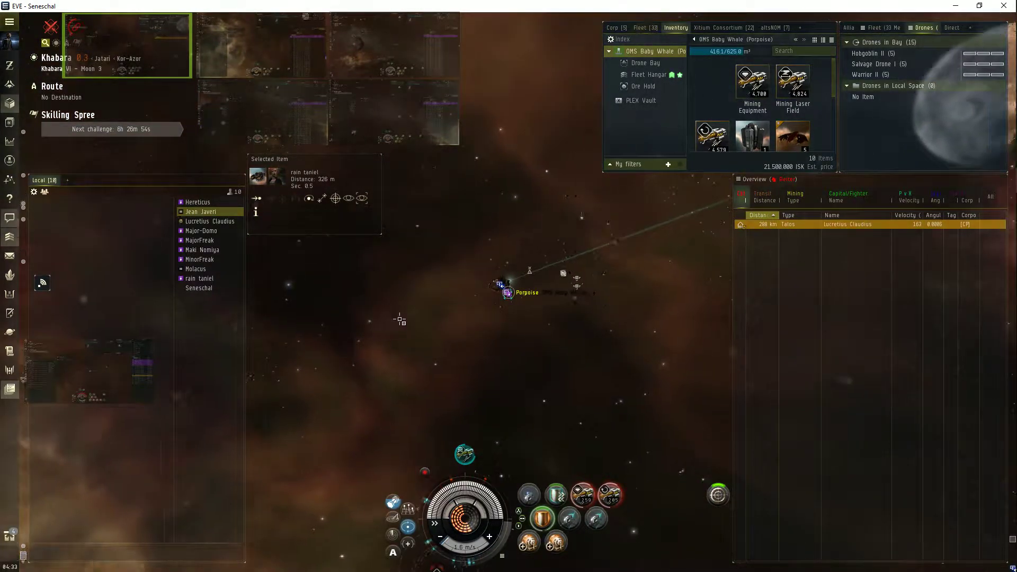
left_click_drag(371, 325, 405, 322)
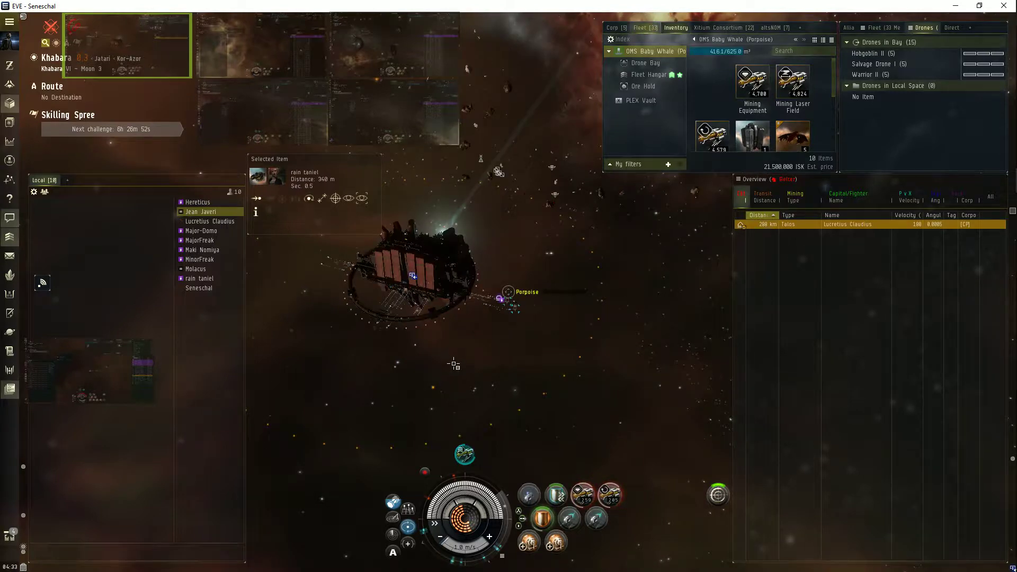
left_click_drag(453, 362, 443, 336)
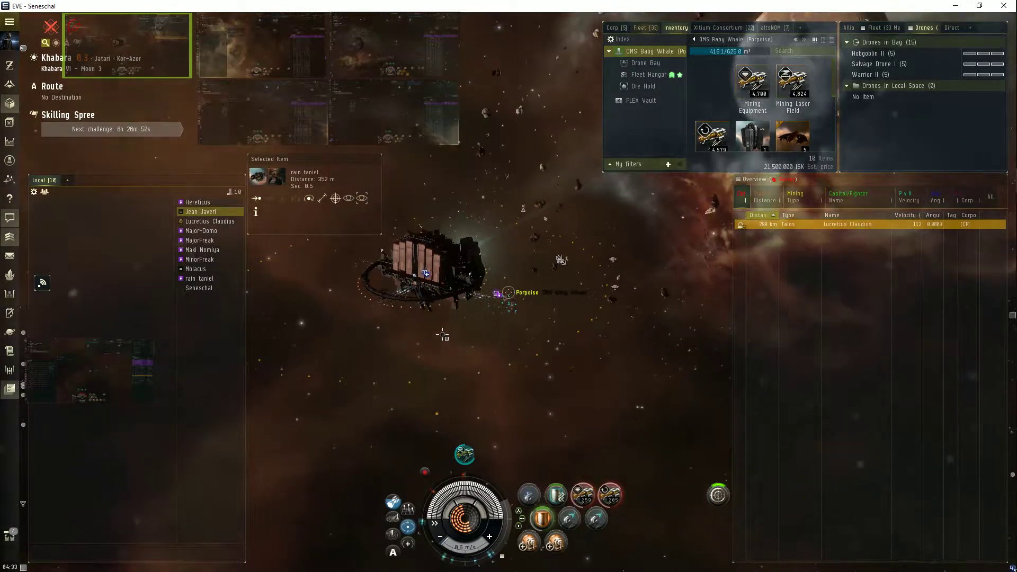
scroll(443, 336, "up", 3)
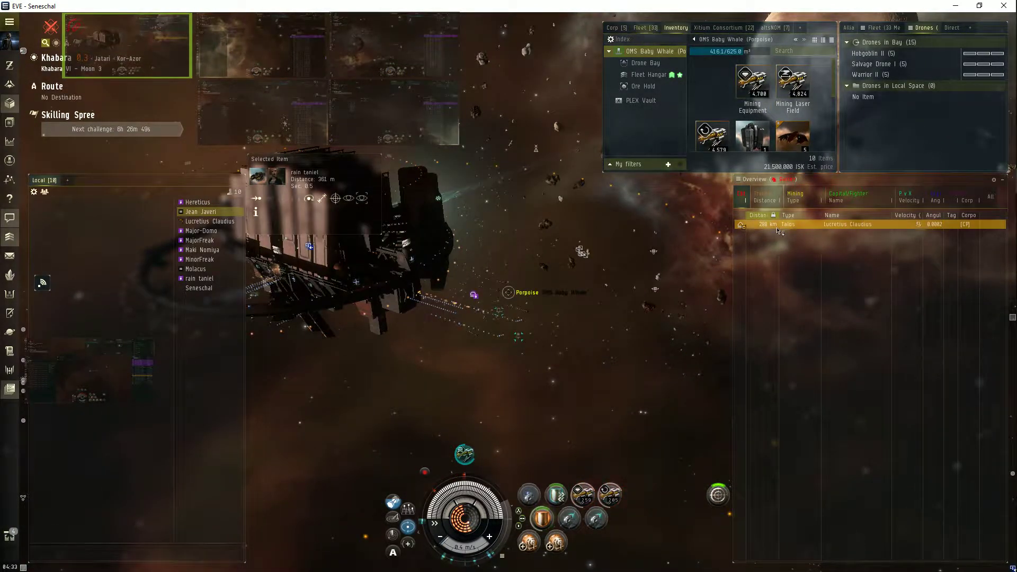
left_click(779, 228)
left_click_drag(482, 236, 571, 257)
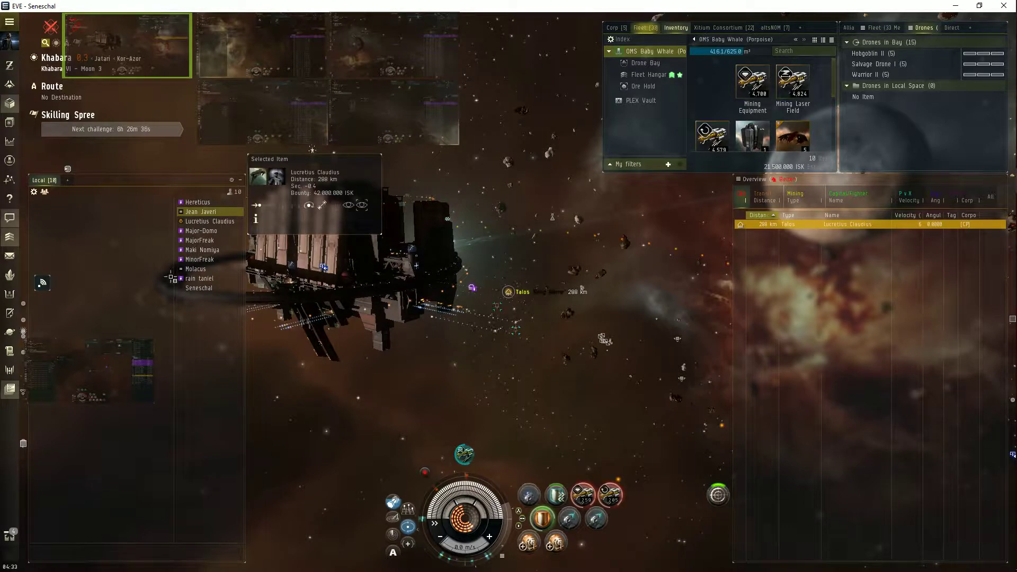
key("alt+Tab")
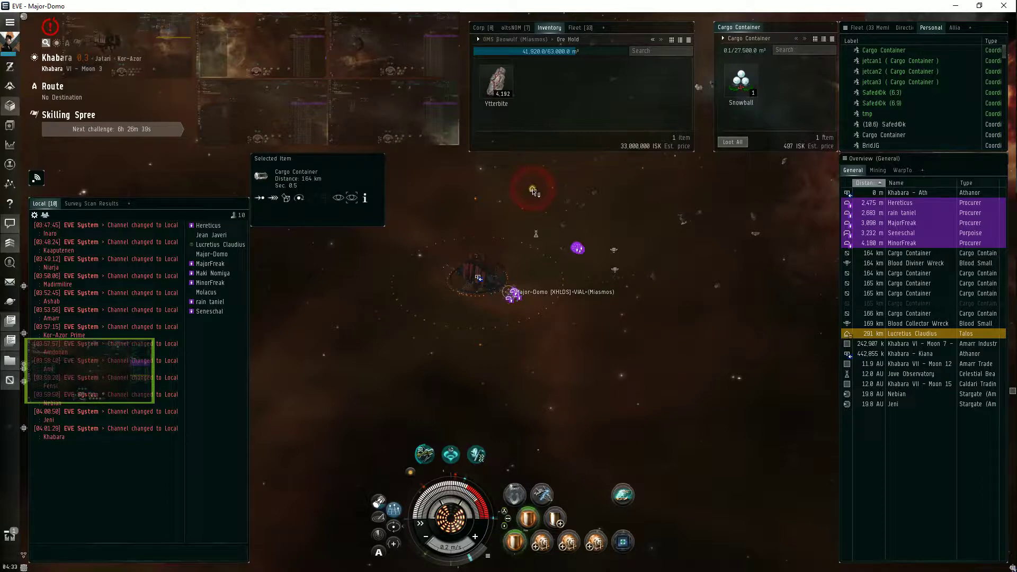
Toggle Porpoise, Miasmos, then Porpoise again, keeping the Talos selected at 288 km.
left_click(115, 35)
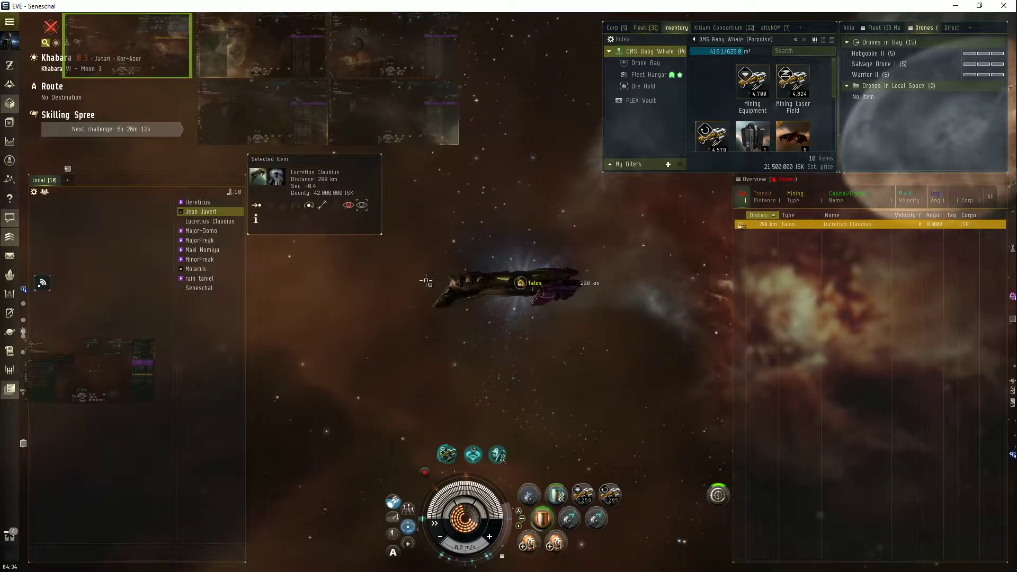
mouse_move(419, 288)
left_mouse_down()
mouse_move(548, 306)
mouse_move(293, 178)
left_mouse_up()
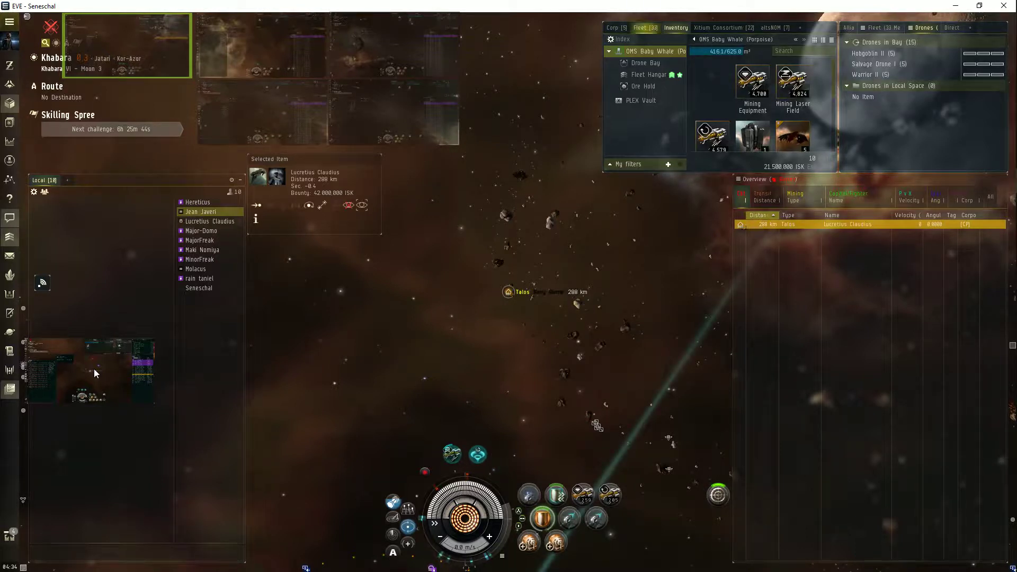
left_click(90, 363)
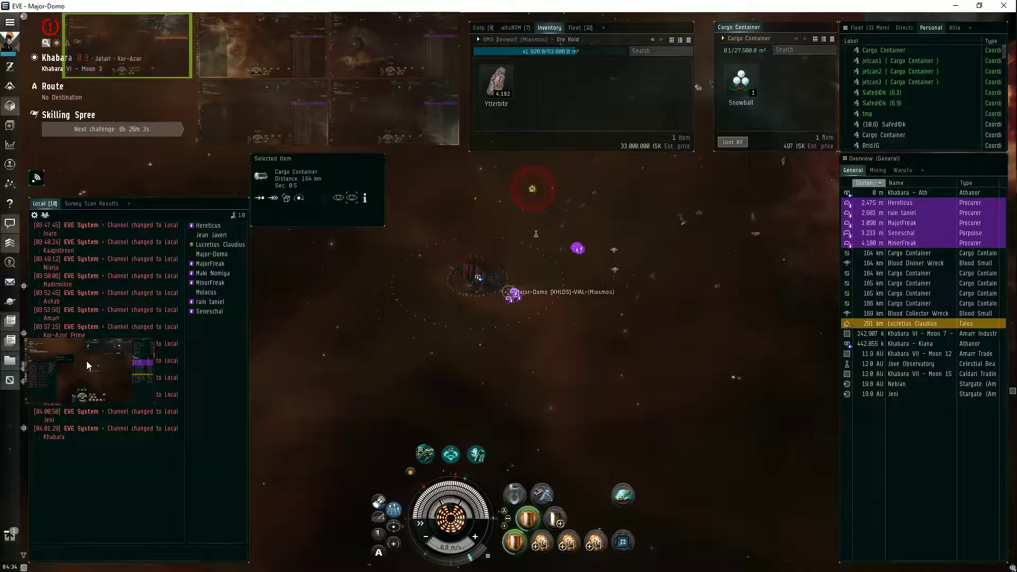
left_click_drag(393, 324, 399, 313)
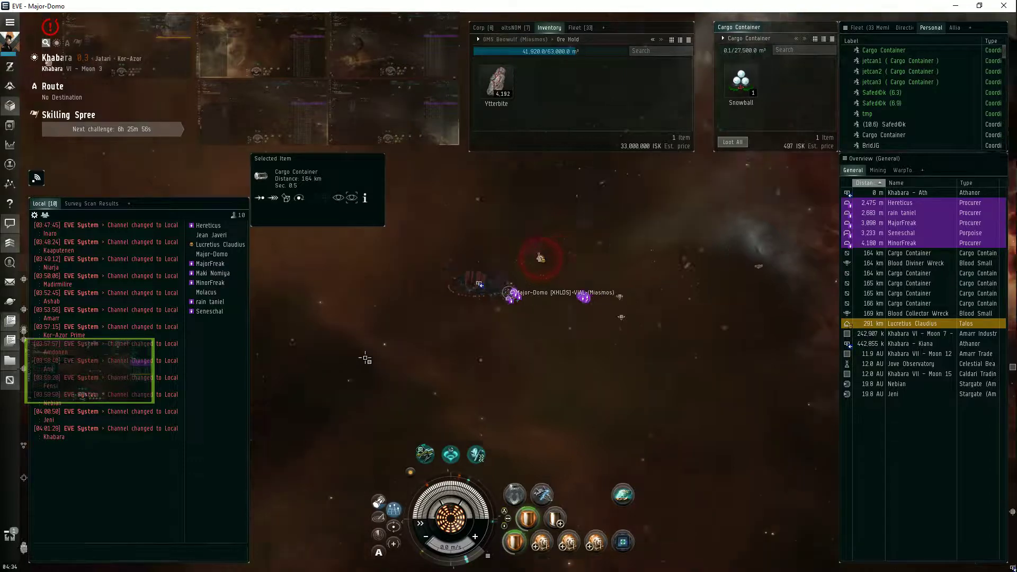
left_click(174, 60)
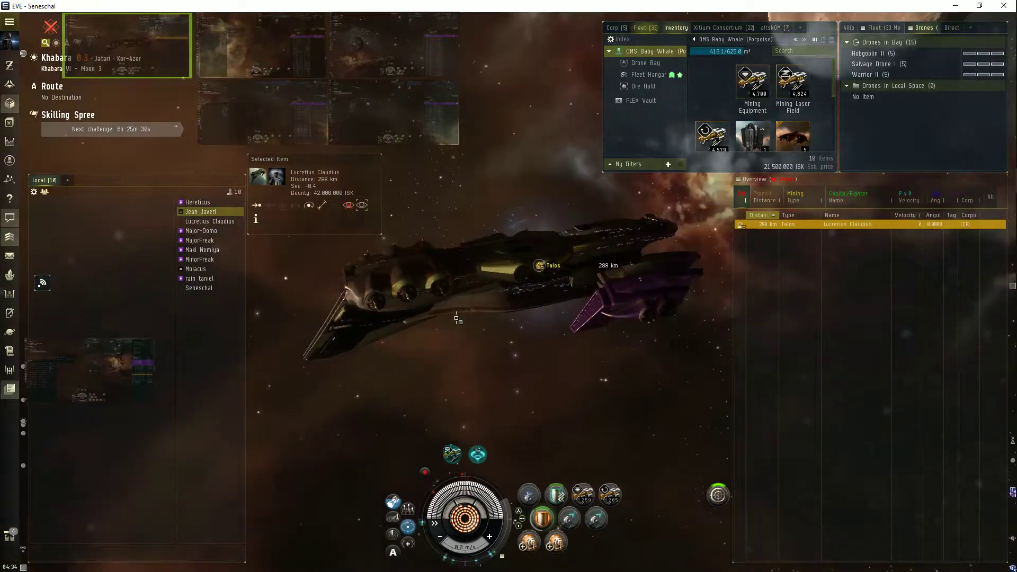
mouse_move(422, 329)
left_mouse_down()
mouse_move(600, 306)
mouse_move(564, 300)
left_mouse_up()
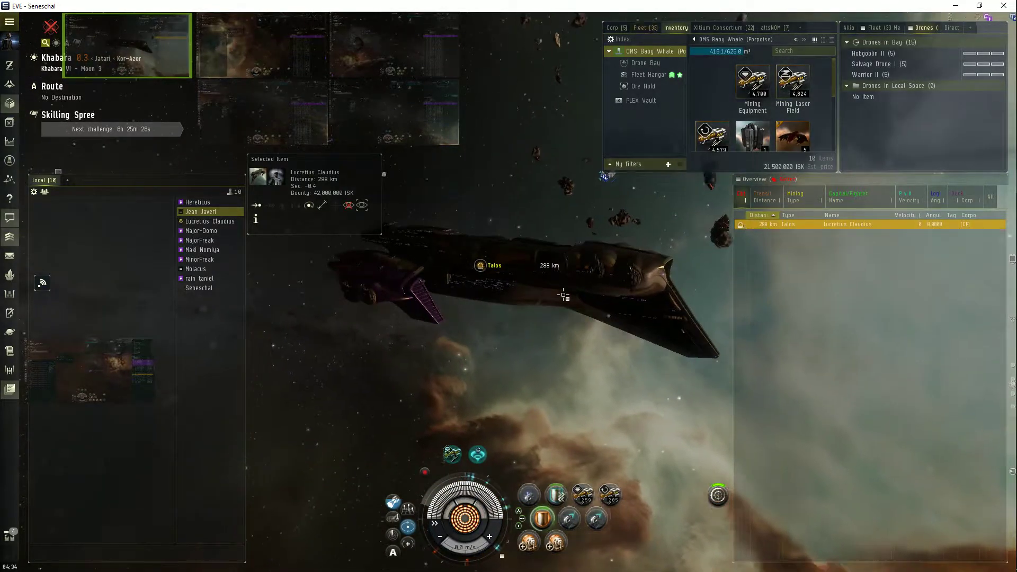
left_click_drag(564, 301, 581, 285)
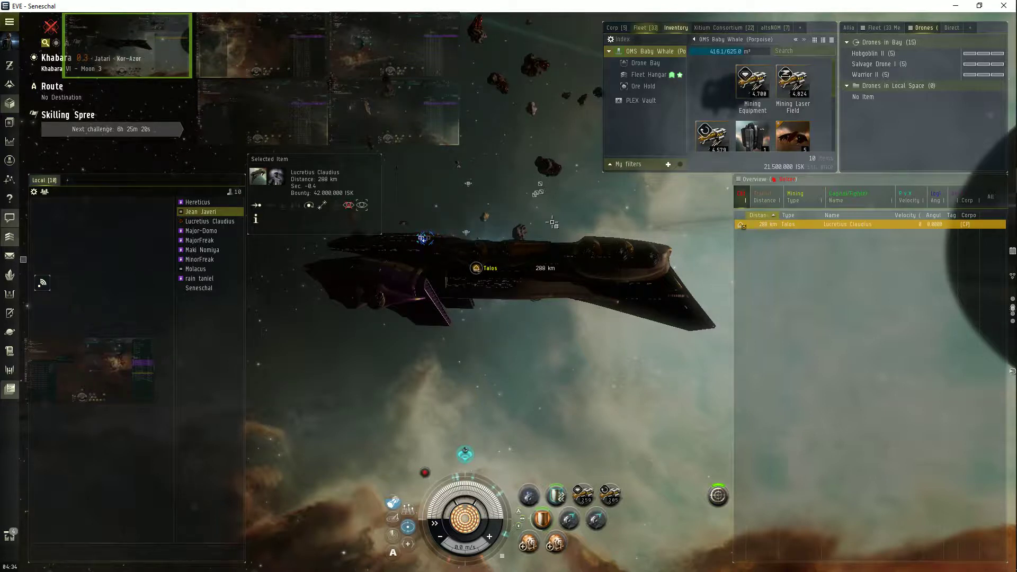
scroll(553, 223, "down", 3)
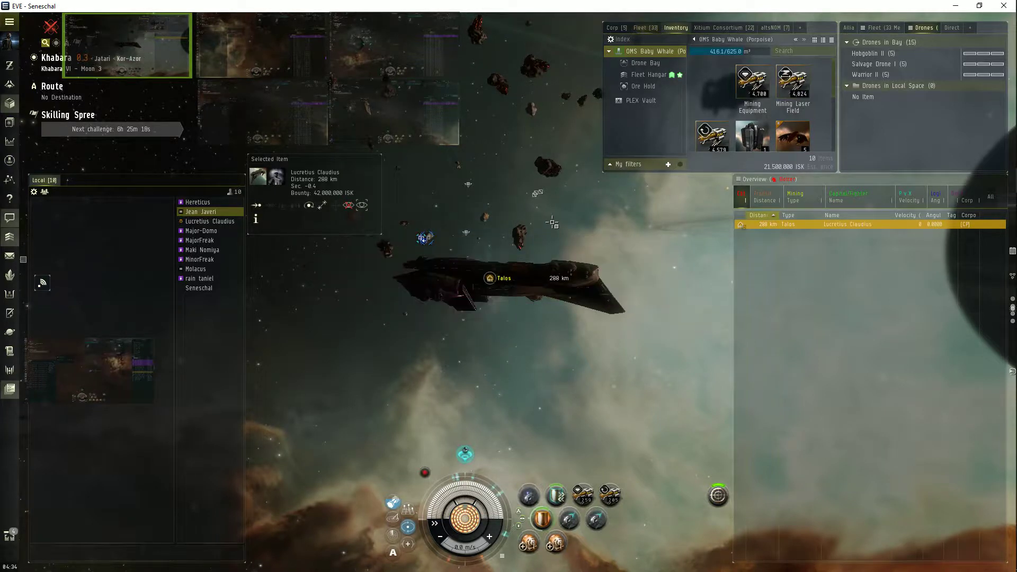
scroll(552, 223, "up", 3)
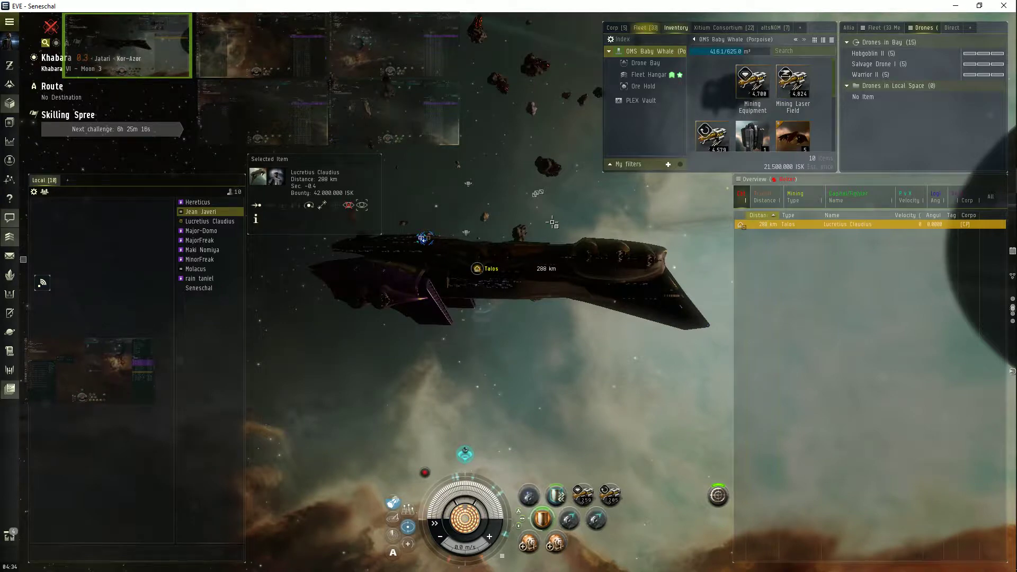
scroll(552, 223, "down", 5)
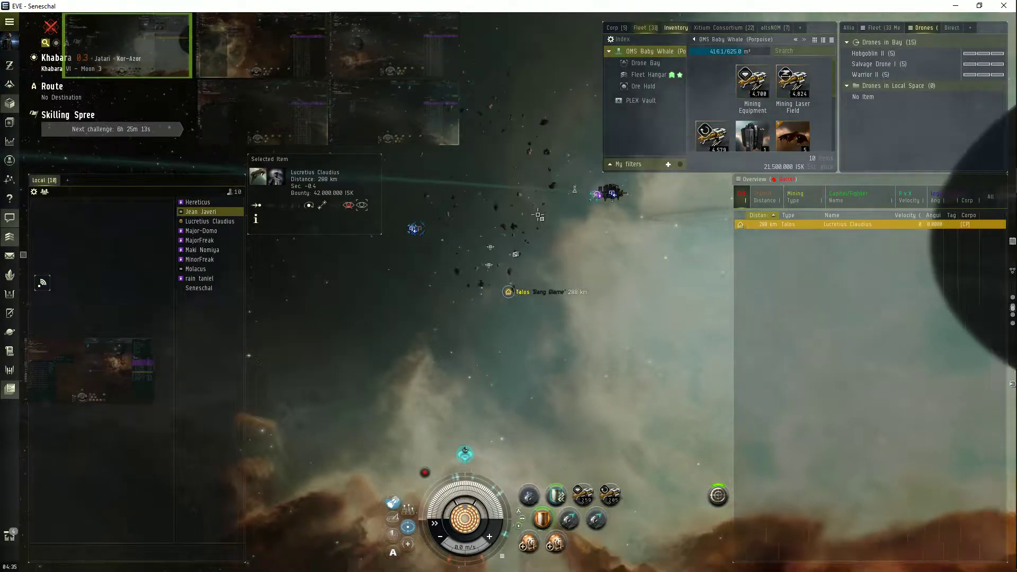
mouse_move(553, 224)
left_mouse_down()
mouse_move(542, 242)
mouse_move(542, 225)
mouse_move(562, 299)
left_mouse_up()
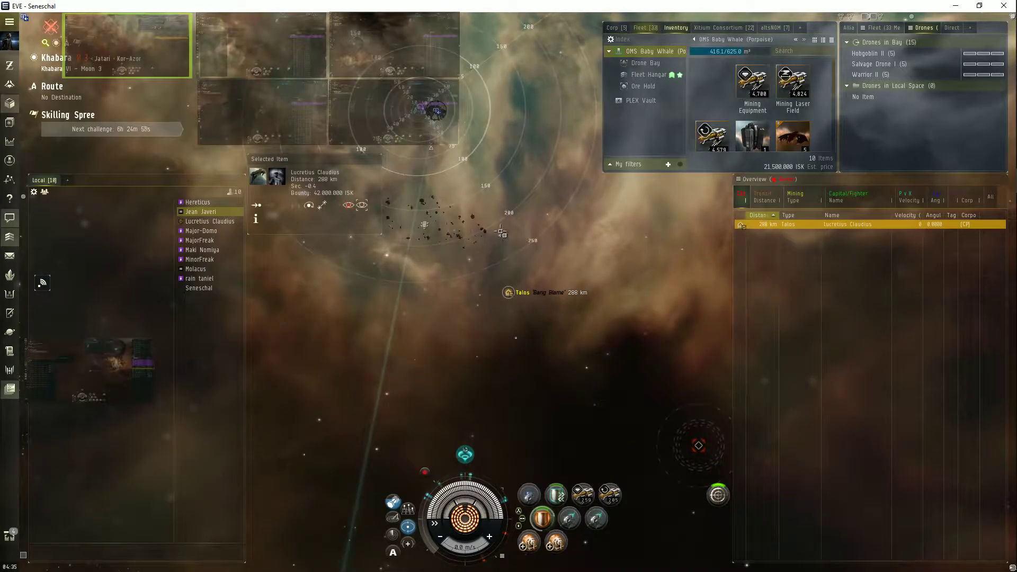
mouse_move(516, 239)
left_mouse_down()
mouse_move(481, 242)
mouse_move(495, 244)
mouse_move(562, 165)
mouse_move(610, 160)
left_mouse_up()
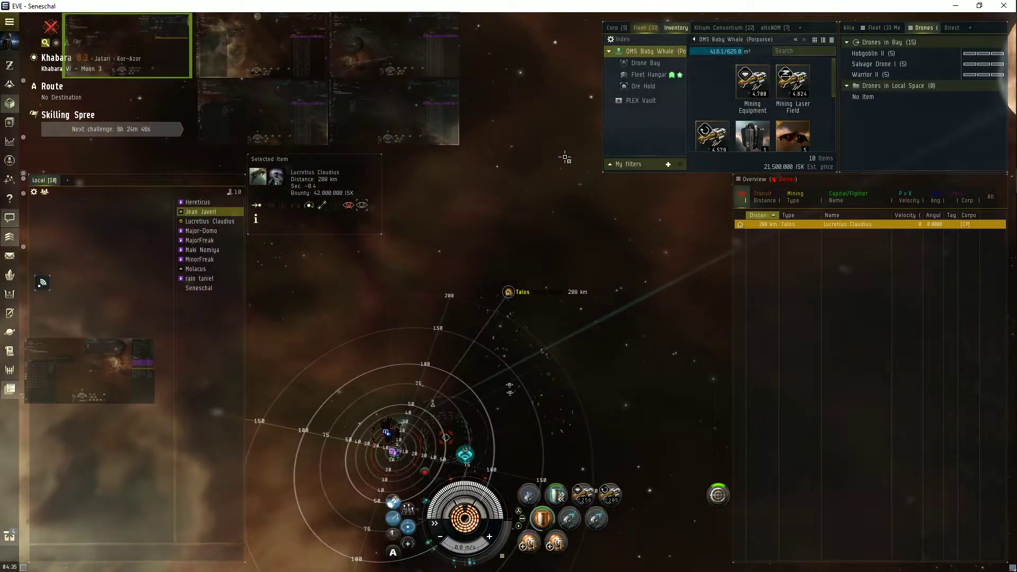
left_click_drag(564, 158, 562, 147)
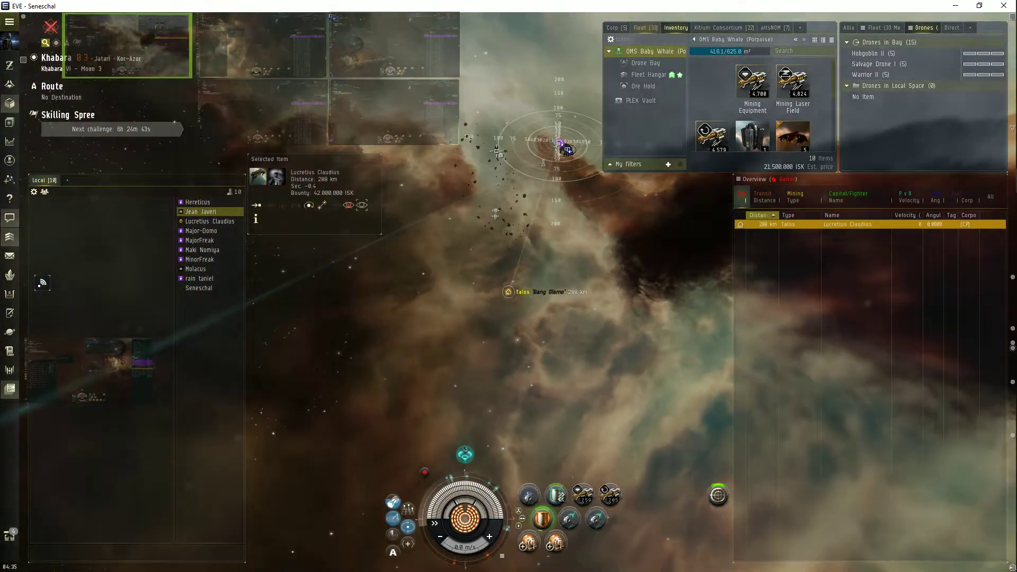
left_click_drag(496, 152, 493, 212)
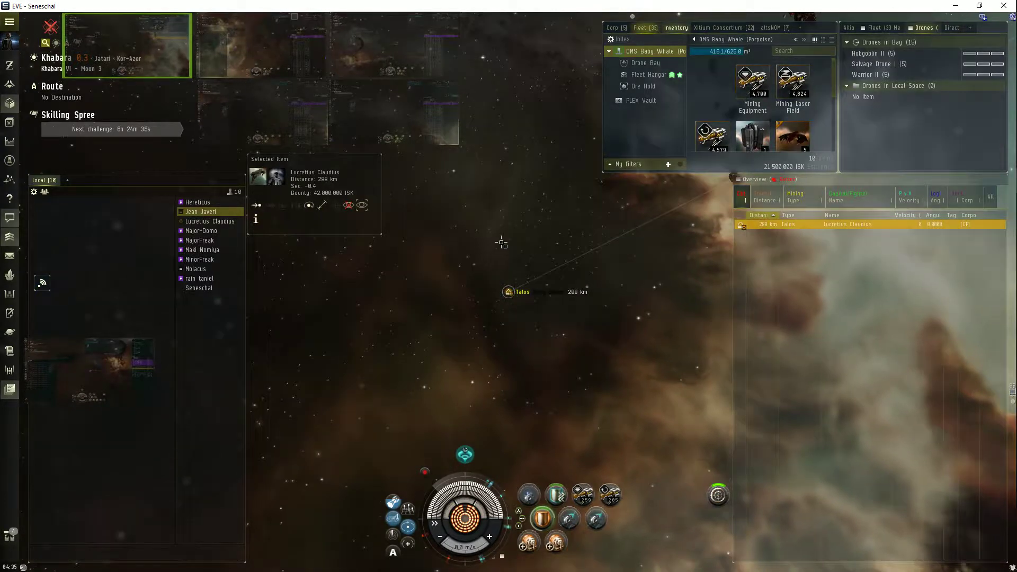
left_click_drag(504, 241, 516, 219)
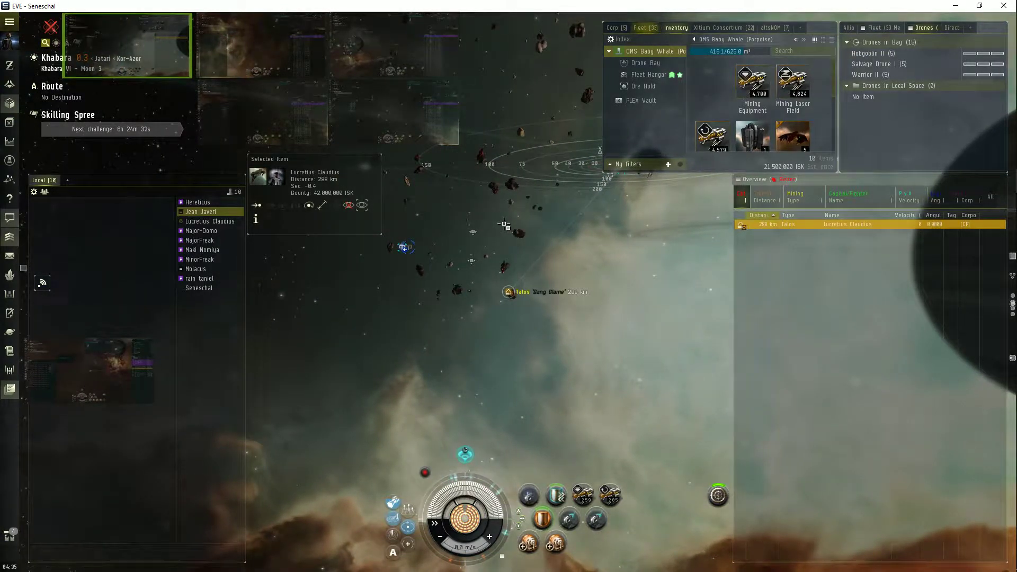
left_click_drag(490, 254, 498, 253)
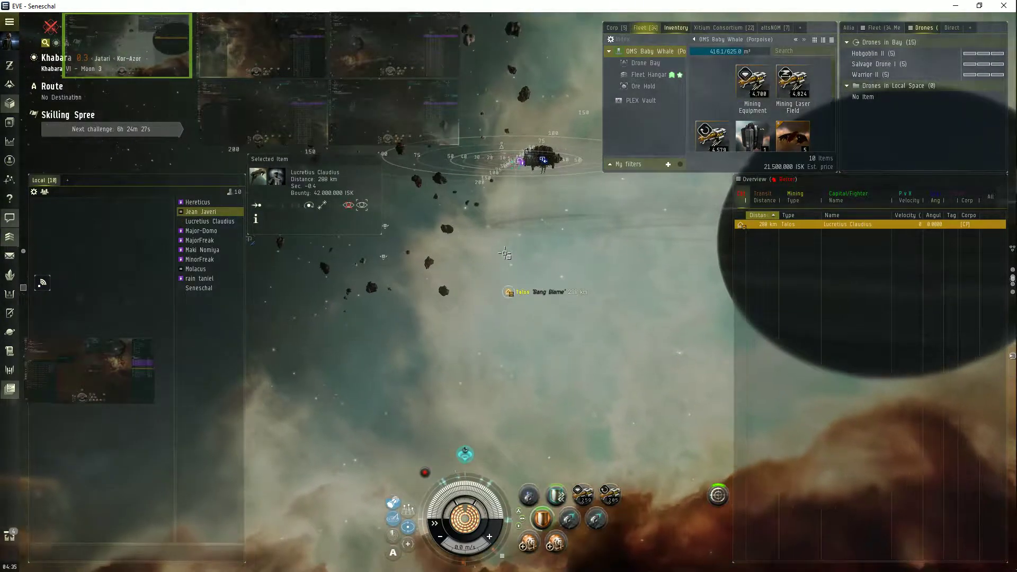
left_click_drag(505, 254, 511, 263)
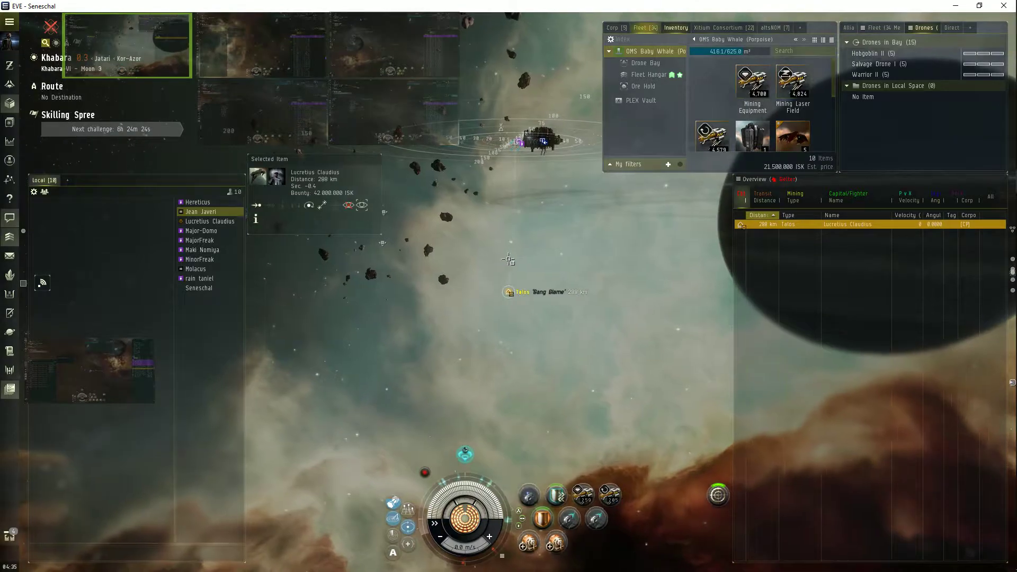
left_click_drag(511, 263, 494, 254)
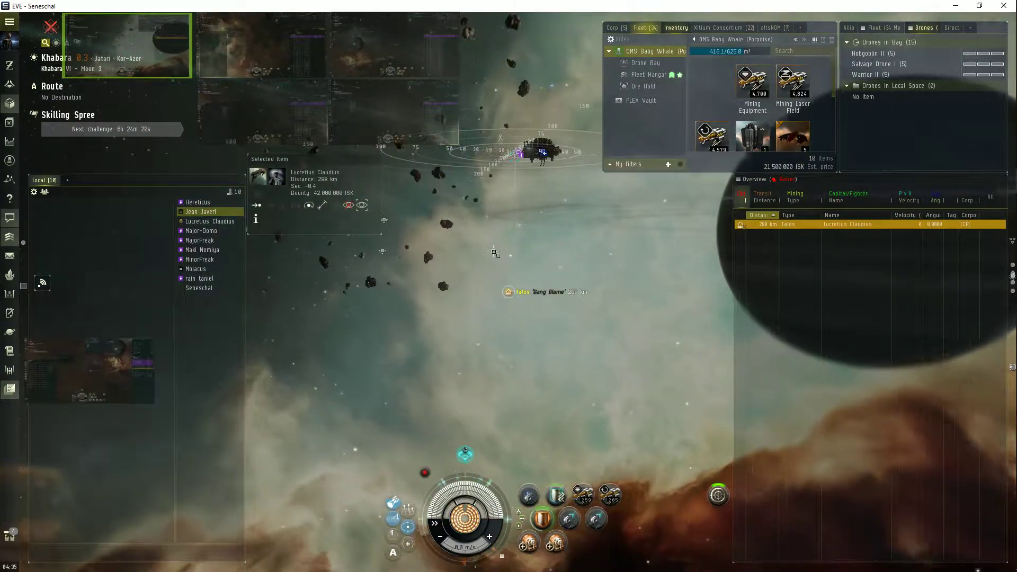
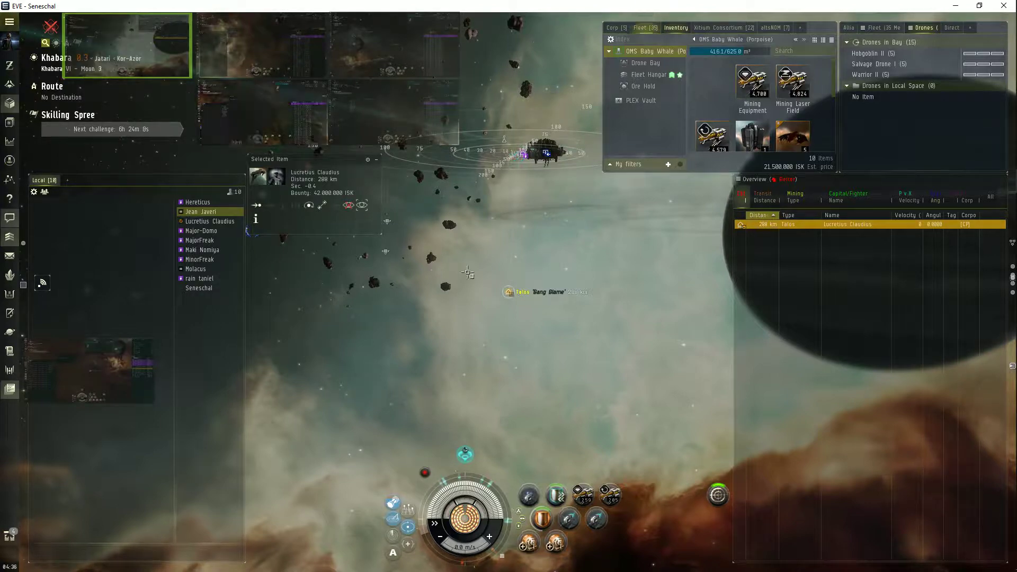
Rotate the camera and point it at the Prowler 284 km away using Look At.
left_click_drag(481, 283, 429, 282)
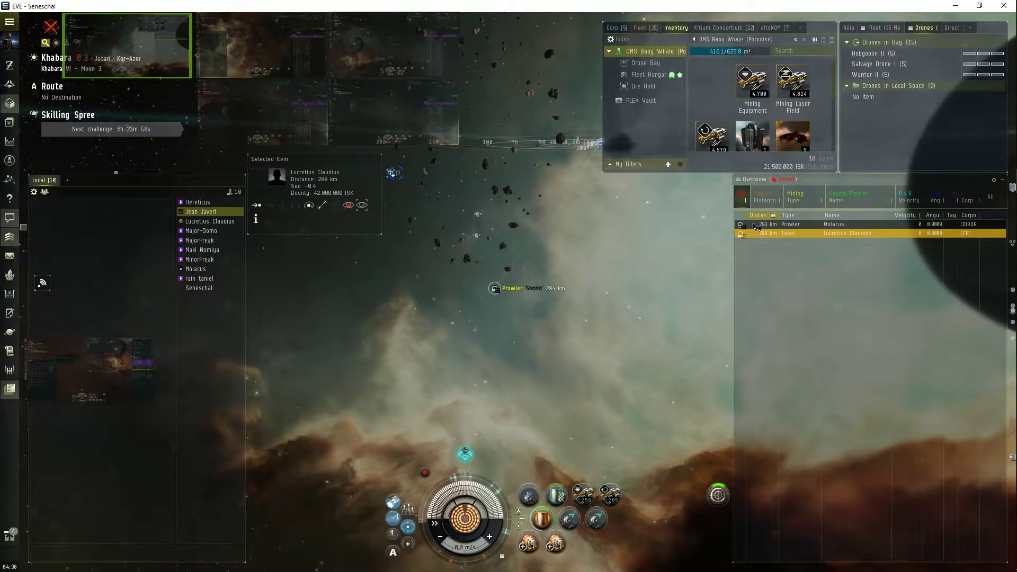
left_click(752, 226)
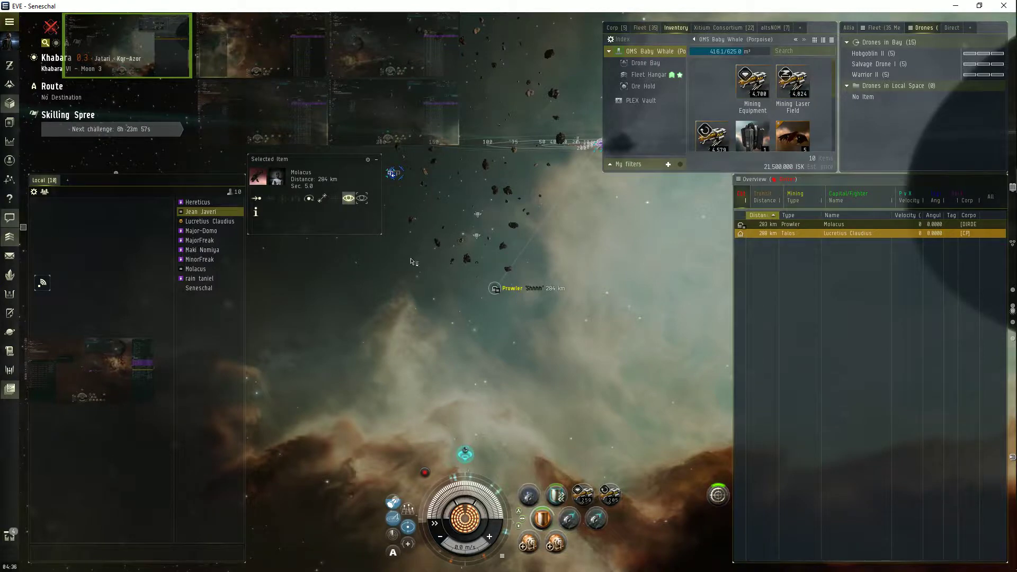
left_click(440, 274)
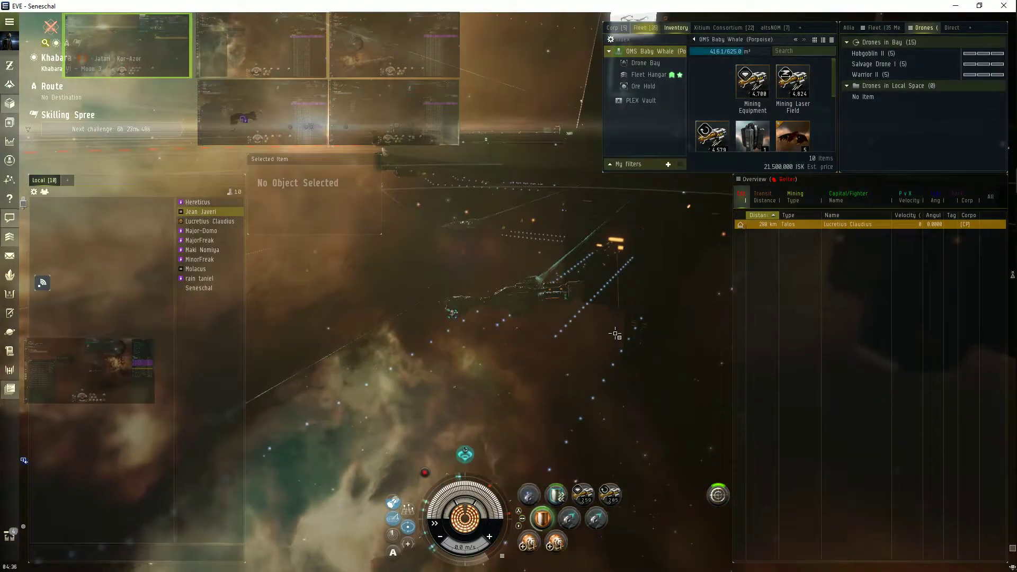
Turn on the tactical distance rings with Ctrl+D and orbit the camera around the ship.
key("ctrl+d")
scroll(556, 326, "down", 5)
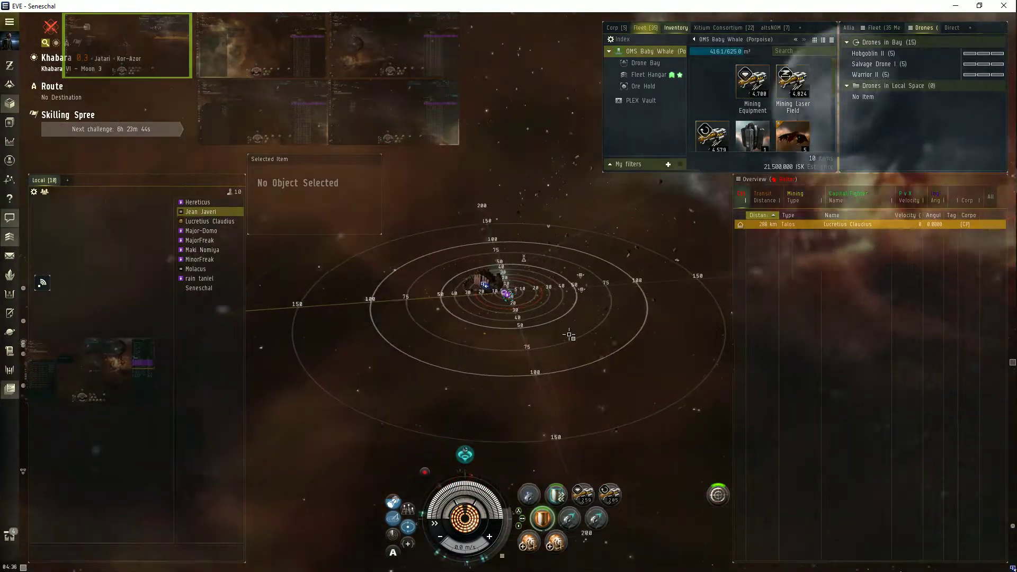
mouse_move(563, 341)
left_mouse_down()
mouse_move(654, 329)
mouse_move(522, 350)
left_mouse_up()
scroll(655, 328, "down", 3)
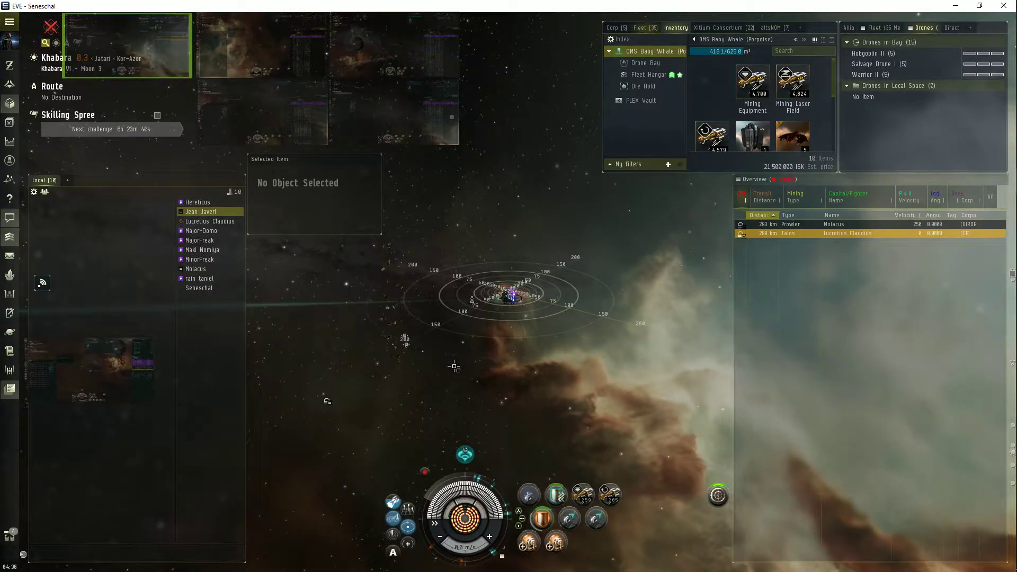
left_click_drag(457, 368, 605, 315)
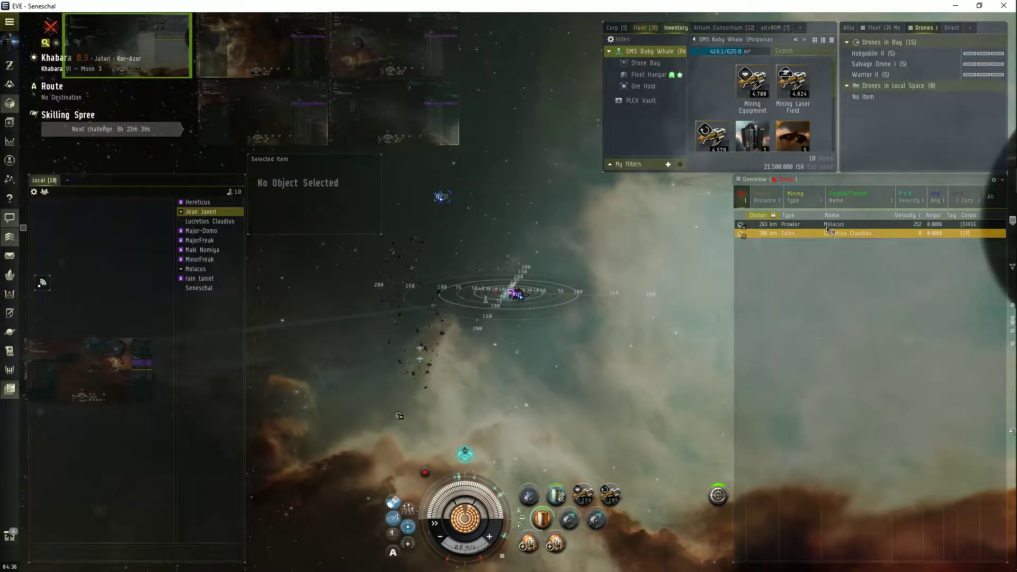
Point the camera at the Talos 288 km away, then show all nearby objects on the Belter tab.
left_click(744, 225)
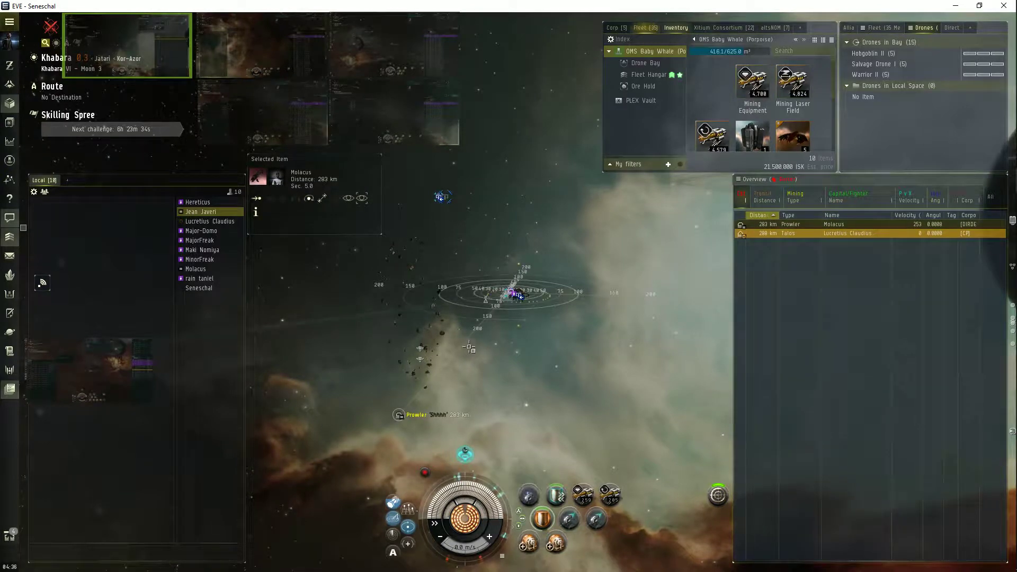
left_click_drag(470, 345, 643, 264)
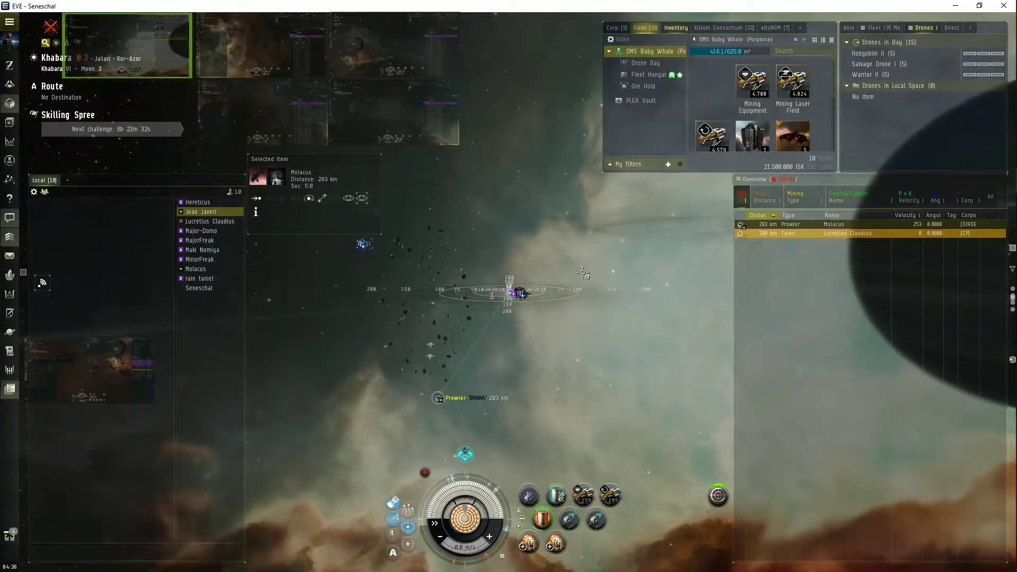
left_click(780, 234)
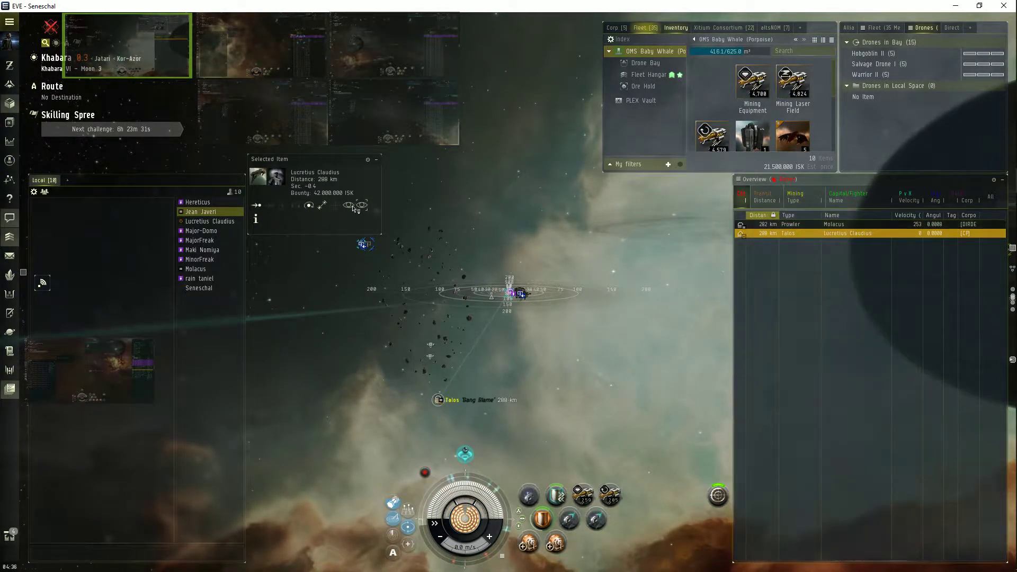
left_click(352, 207)
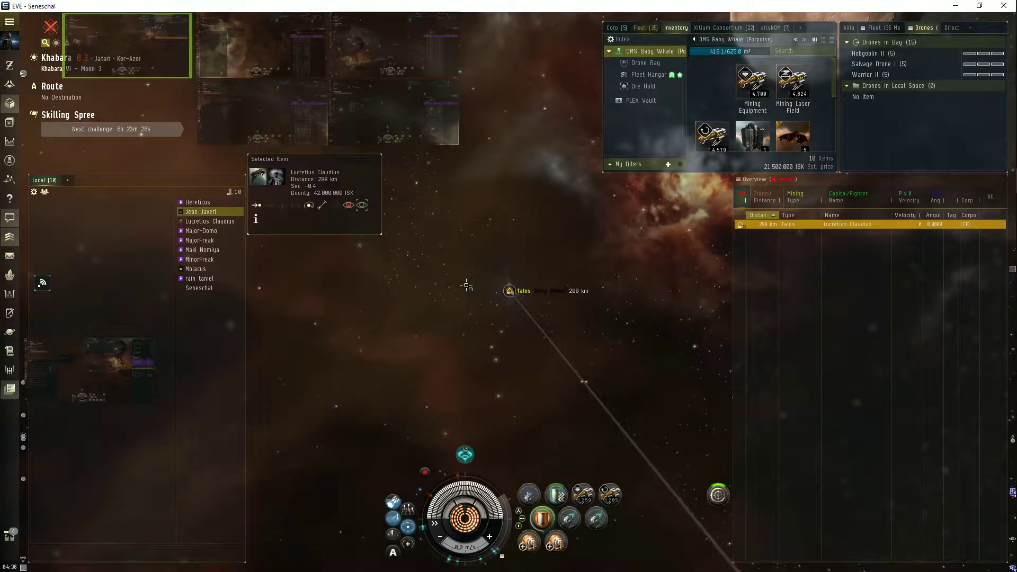
left_click_drag(462, 273, 868, 214)
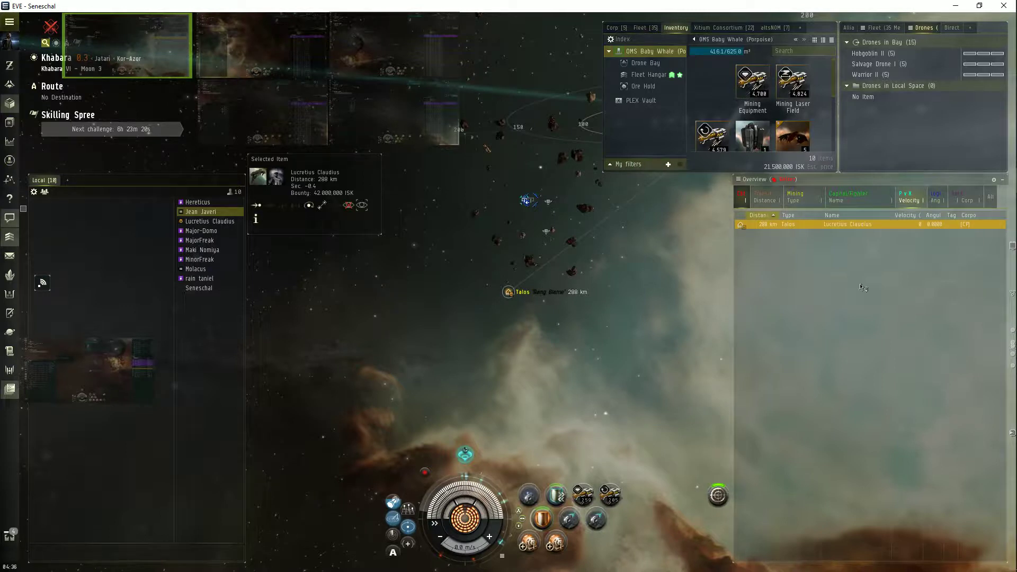
left_click(919, 201)
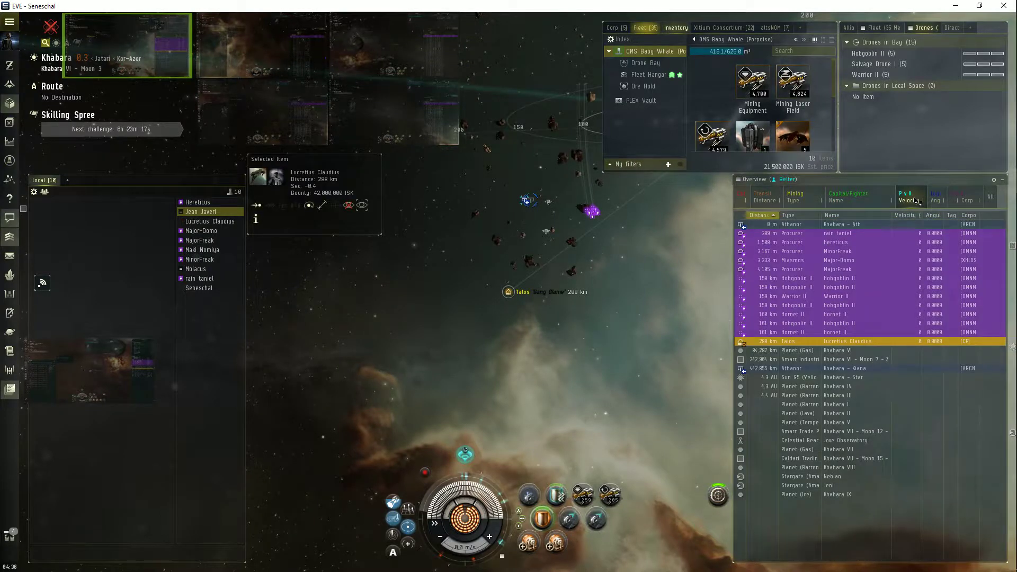
Filter the overview to hostiles, orbit in close on the Talos, then restore the Belter list.
left_click(741, 195)
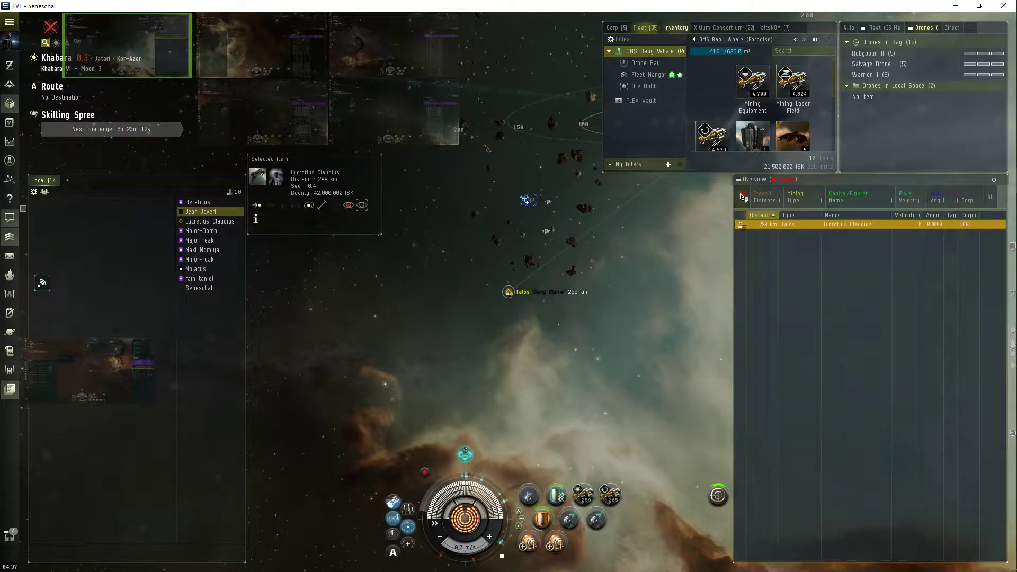
left_click_drag(431, 276, 447, 278)
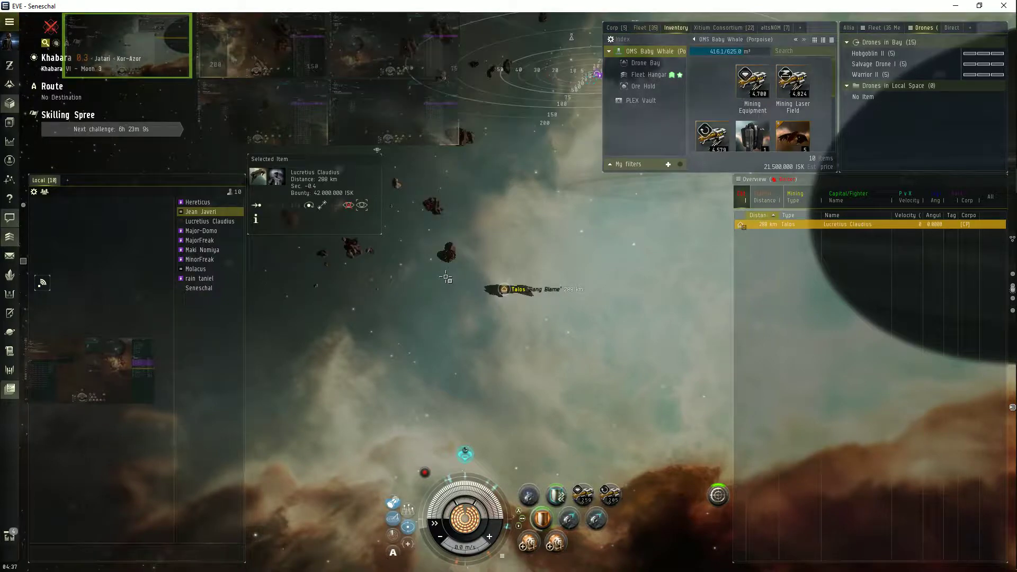
left_click_drag(447, 279, 442, 318)
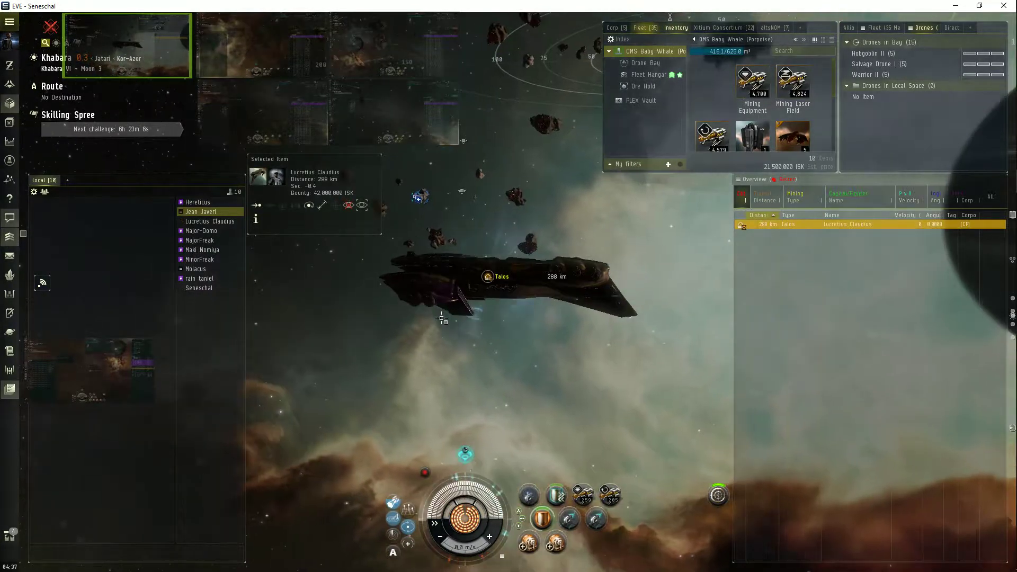
left_click(911, 197)
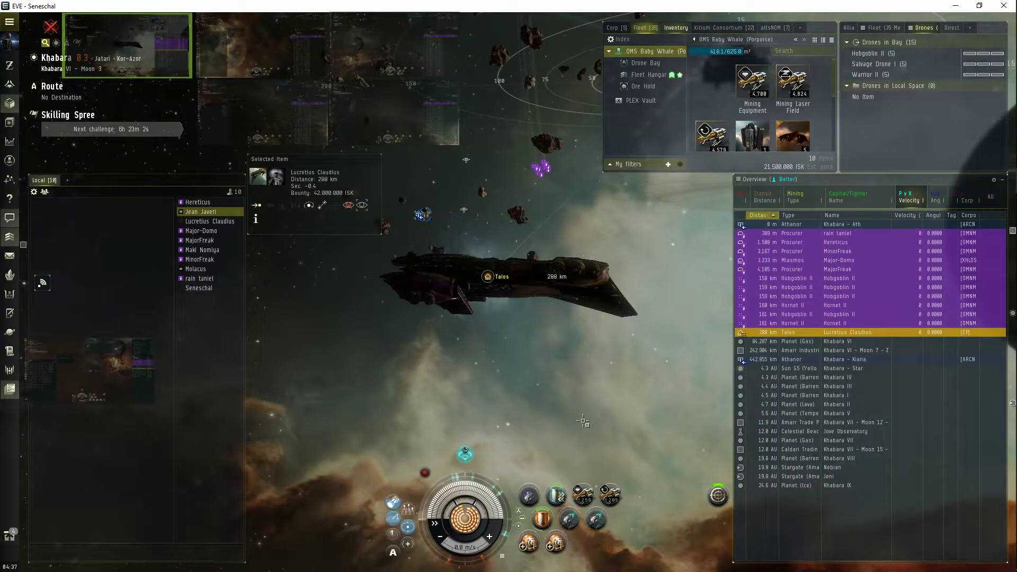
scroll(584, 422, "down", 5)
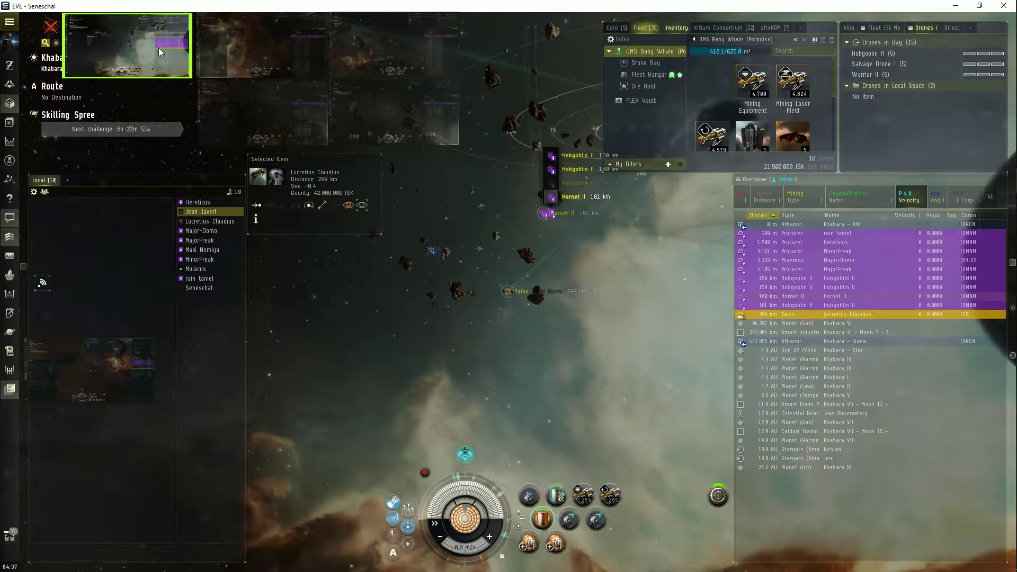
left_click(259, 54)
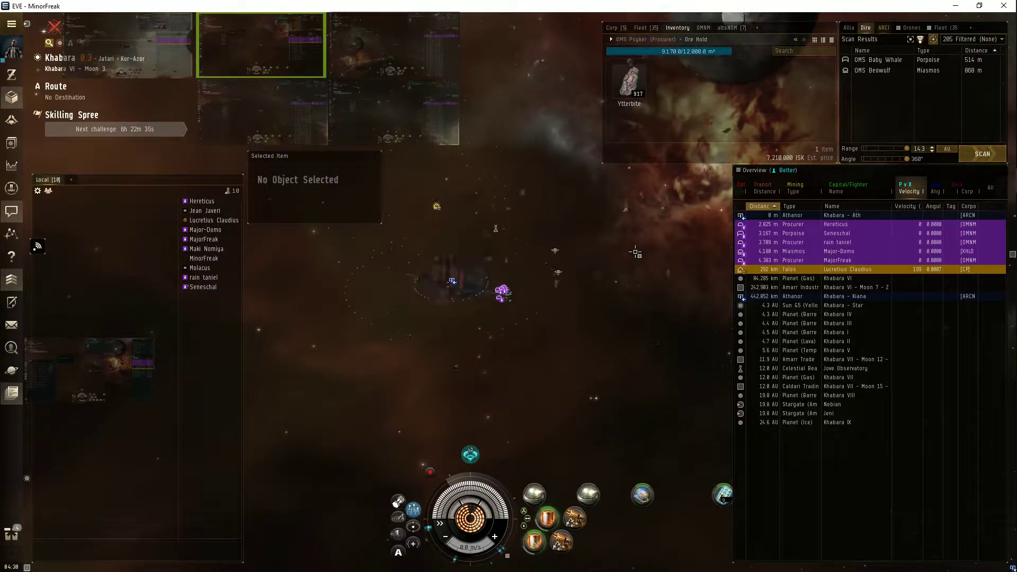
left_click(270, 107)
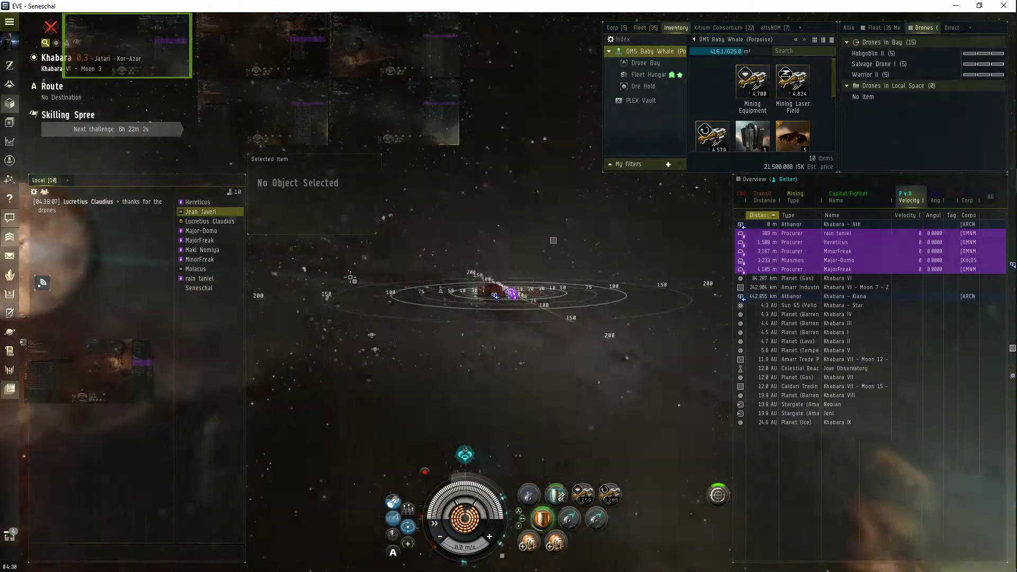
Orbit around the Athanor to view the mining ships, then switch to another miner's client.
mouse_move(352, 279)
left_mouse_down()
mouse_move(456, 342)
mouse_move(419, 338)
left_mouse_up()
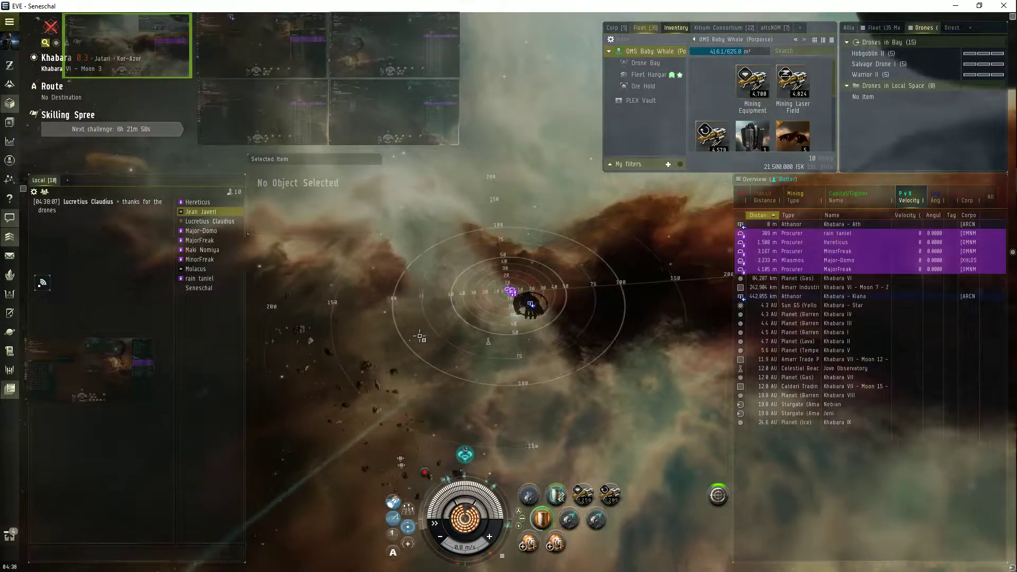
scroll(420, 337, "up", 5)
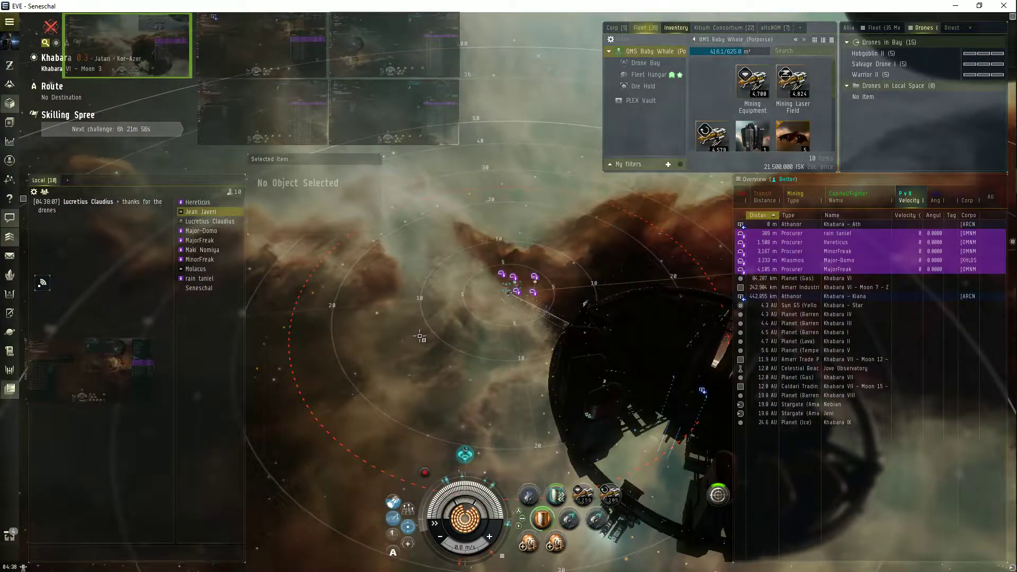
scroll(419, 337, "up", 5)
mouse_move(420, 338)
left_mouse_down()
mouse_move(462, 315)
mouse_move(481, 322)
left_mouse_up()
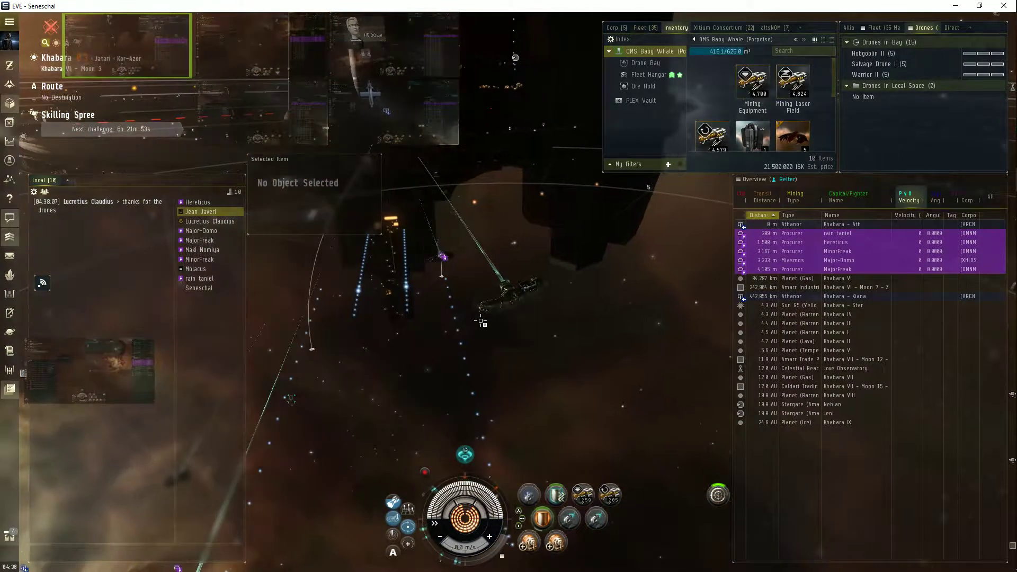
scroll(481, 322, "down", 5)
scroll(461, 343, "up", 3)
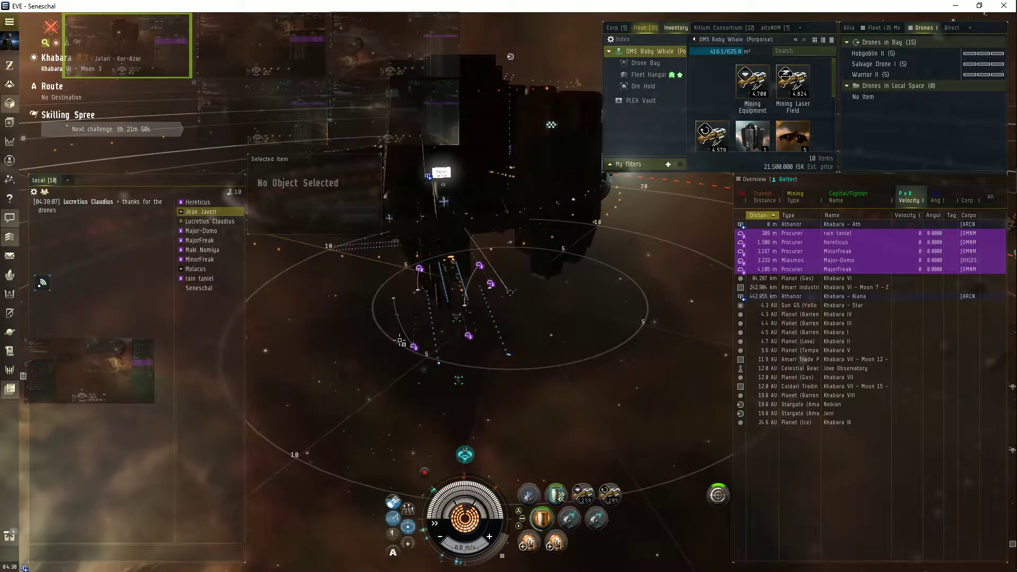
left_click_drag(401, 342, 44, 241)
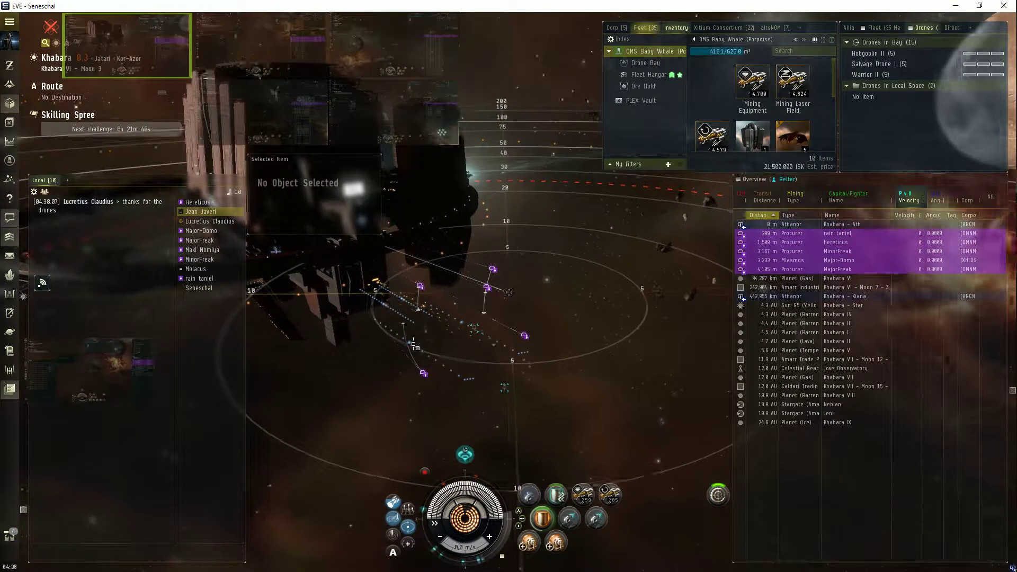
left_click(68, 394)
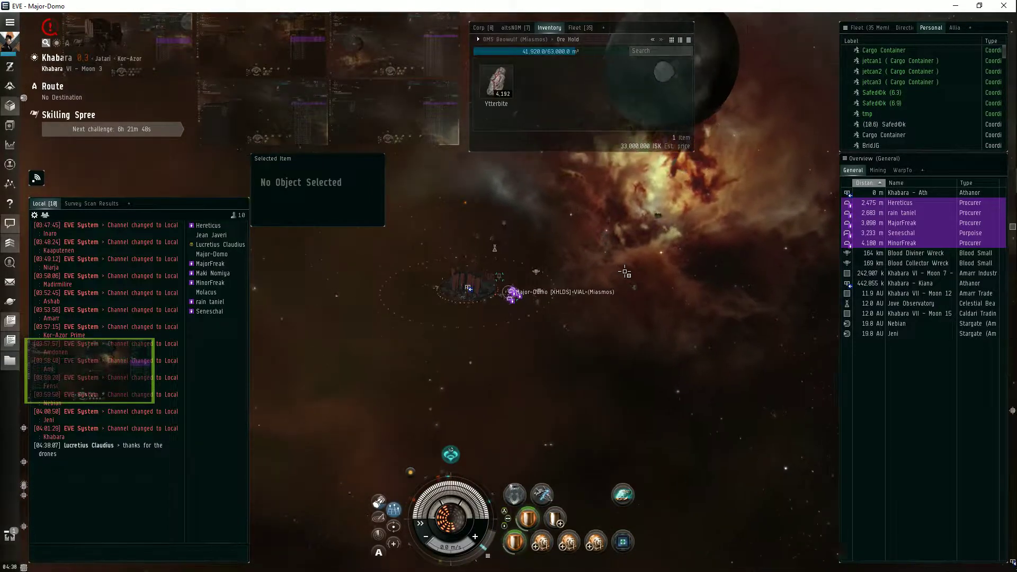
Switch back to the main pilot's client from its thumbnail.
left_click(127, 41)
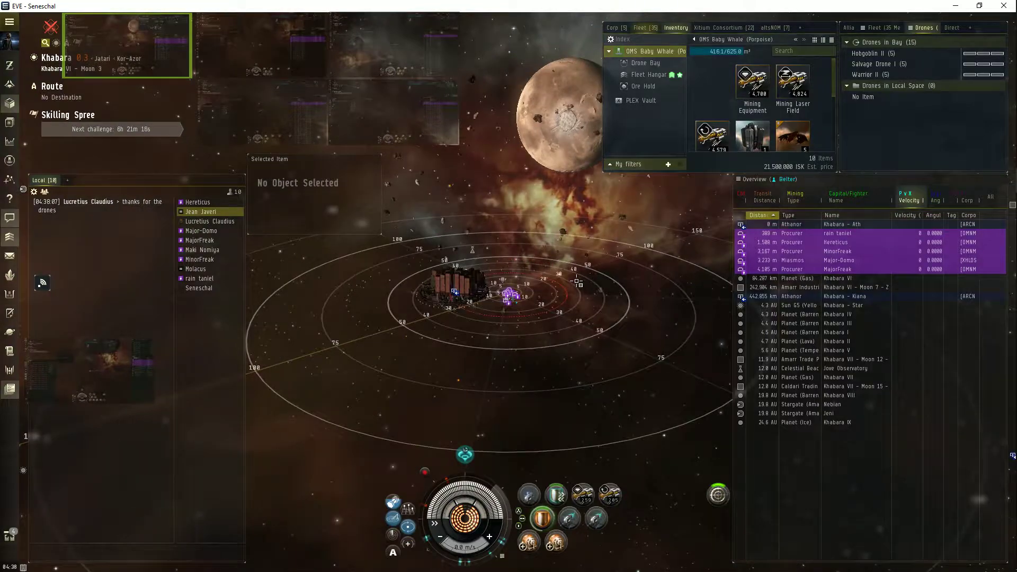
scroll(577, 280, "up", 5)
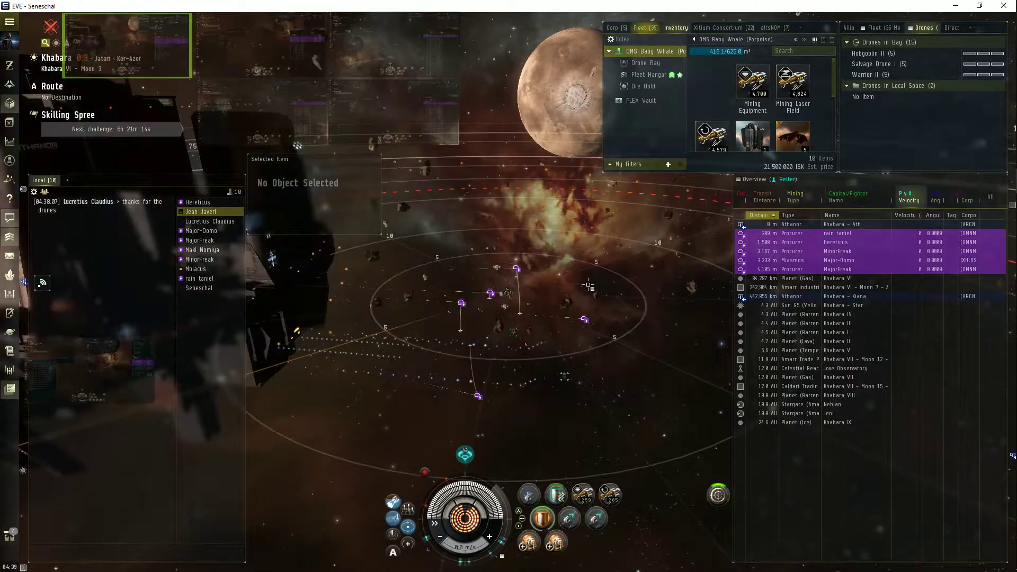